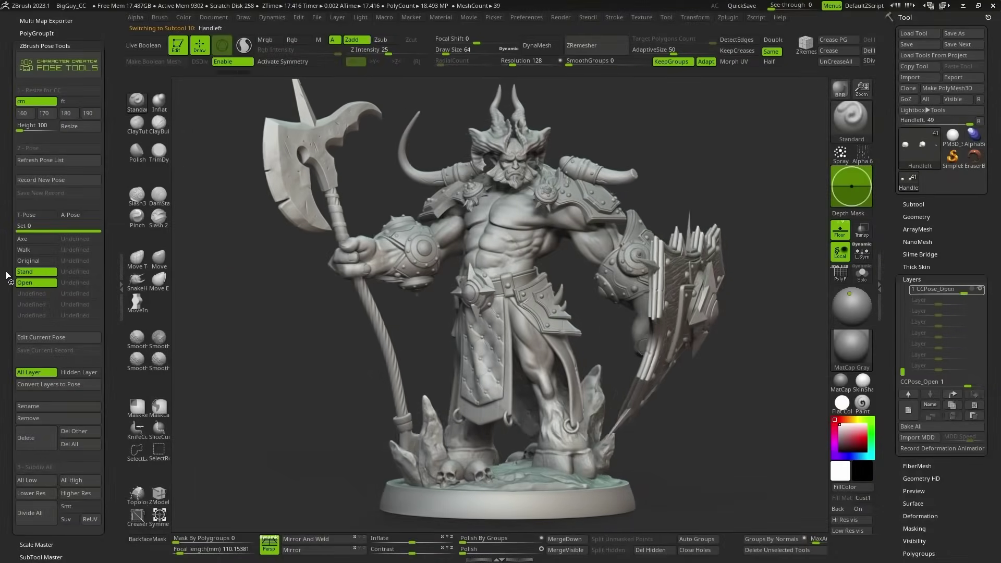
Switch the demon to the Walk pose and add the CCPose_Axe layer.
{"action": "left_click", "coordinate": [30, 250]}
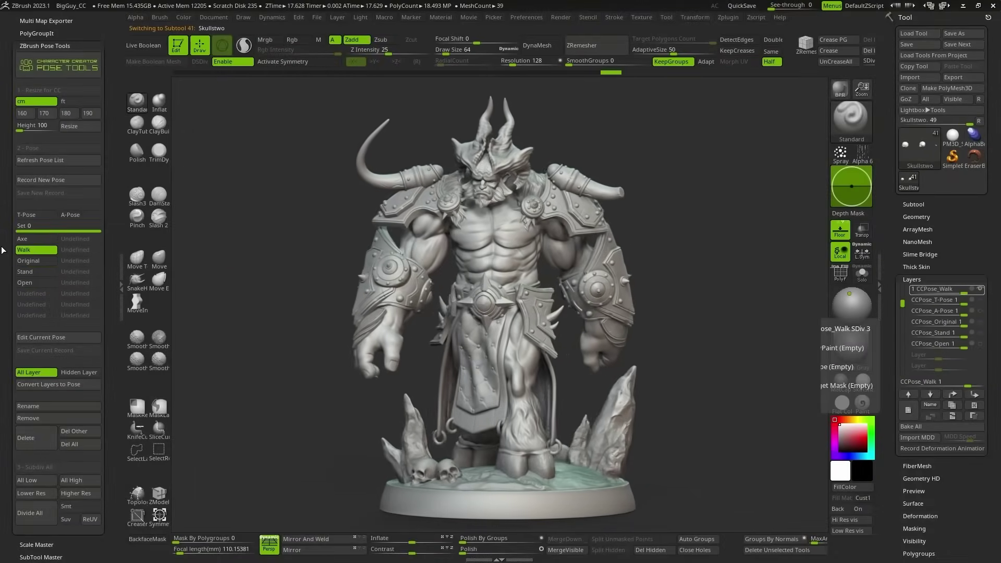
{"action": "left_click", "coordinate": [23, 238]}
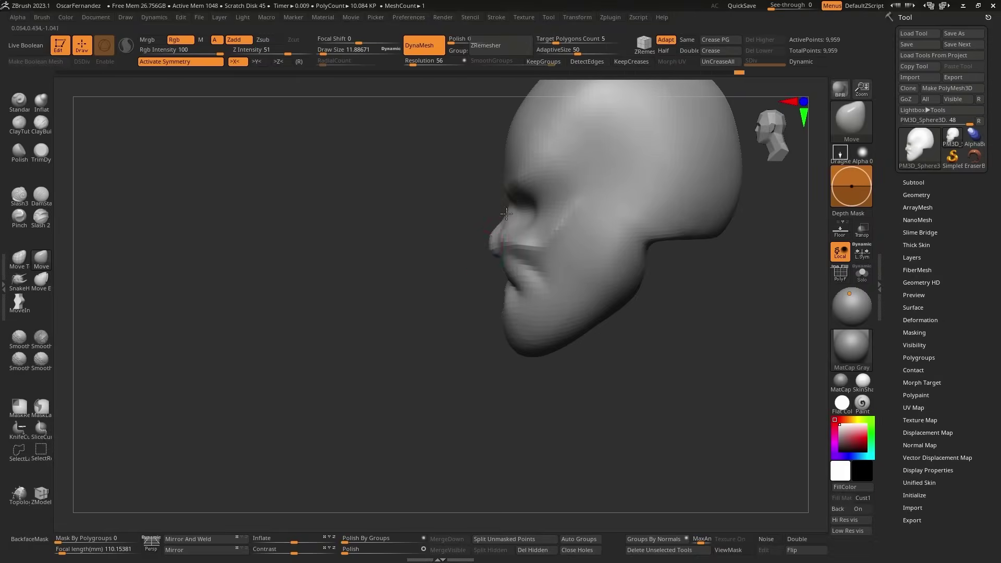
Orbit the horned demon head through profile, front and three-quarter views to inspect it.
{"action": "right_click_drag", "start_coordinate": [505, 240], "coordinate": [464, 287]}
{"action": "key", "text": "s"}
{"action": "left_click_drag", "start_coordinate": [458, 287], "coordinate": [464, 287]}
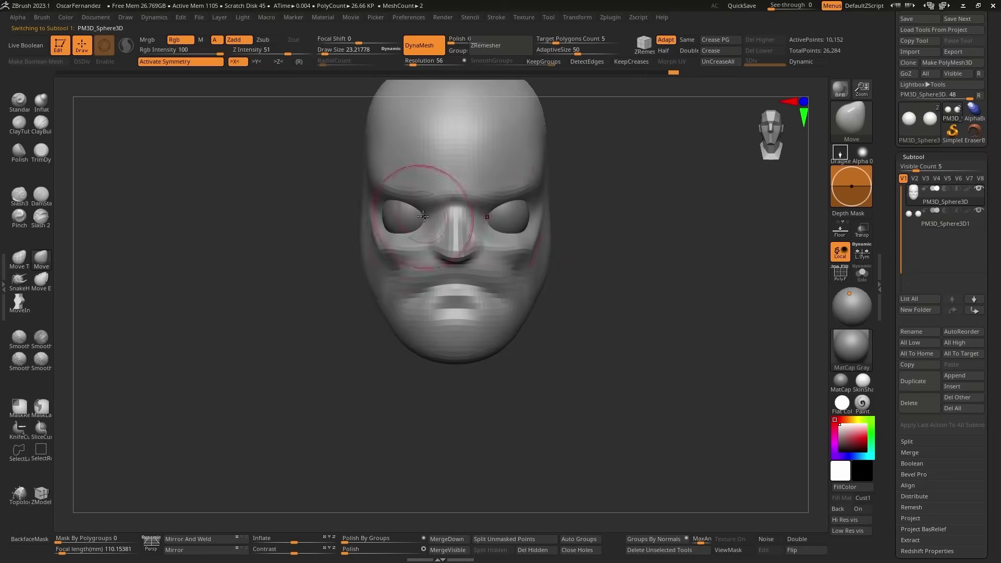
{"action": "mouse_move", "coordinate": [384, 235]}
{"action": "right_mouse_down"}
{"action": "mouse_move", "coordinate": [586, 324]}
{"action": "mouse_move", "coordinate": [447, 224]}
{"action": "right_mouse_up"}
{"action": "mouse_move", "coordinate": [548, 212]}
{"action": "right_mouse_down"}
{"action": "mouse_move", "coordinate": [525, 269]}
{"action": "mouse_move", "coordinate": [561, 291]}
{"action": "right_mouse_up"}
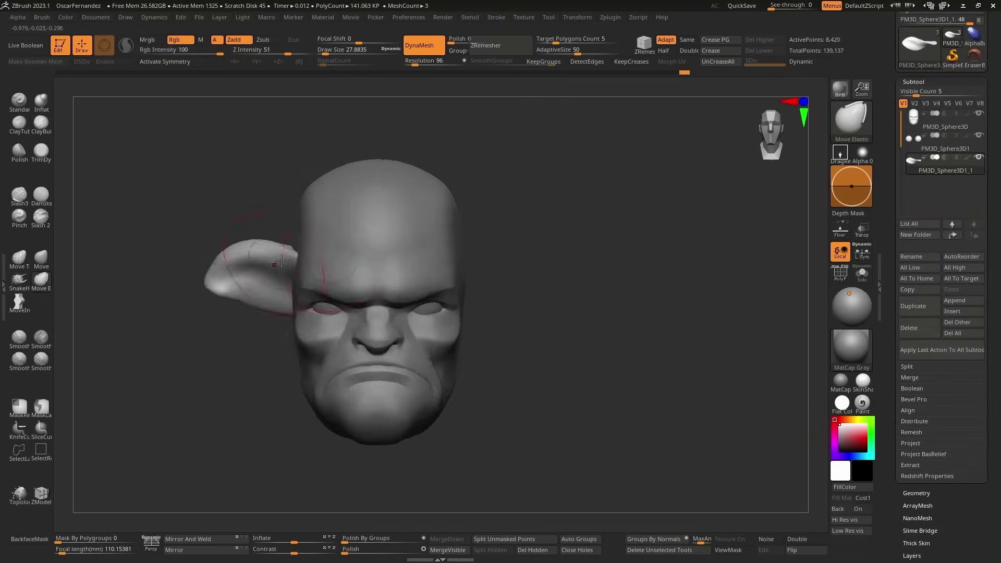
{"action": "right_click_drag", "start_coordinate": [365, 201], "coordinate": [313, 269]}
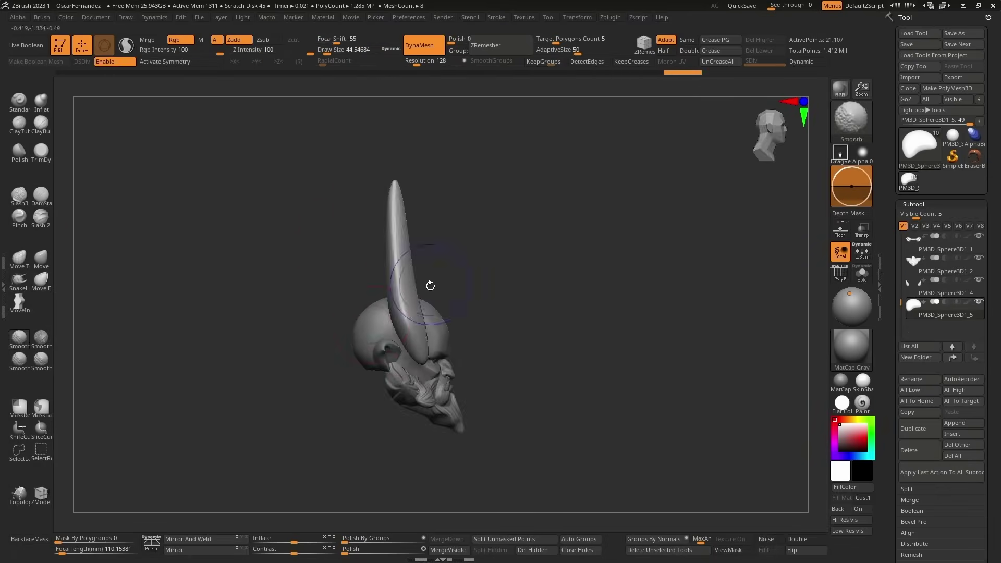
{"action": "left_click_drag", "start_coordinate": [371, 323], "coordinate": [368, 275]}
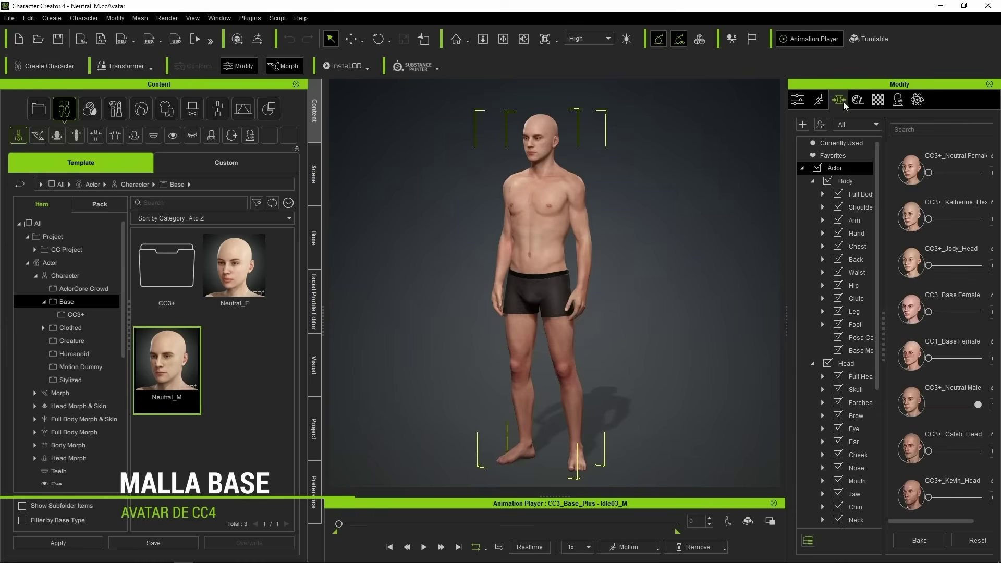
Apply the Open A calibration pose and bring up the arm and shoulder shape adjustments.
{"action": "double_click", "coordinate": [239, 274]}
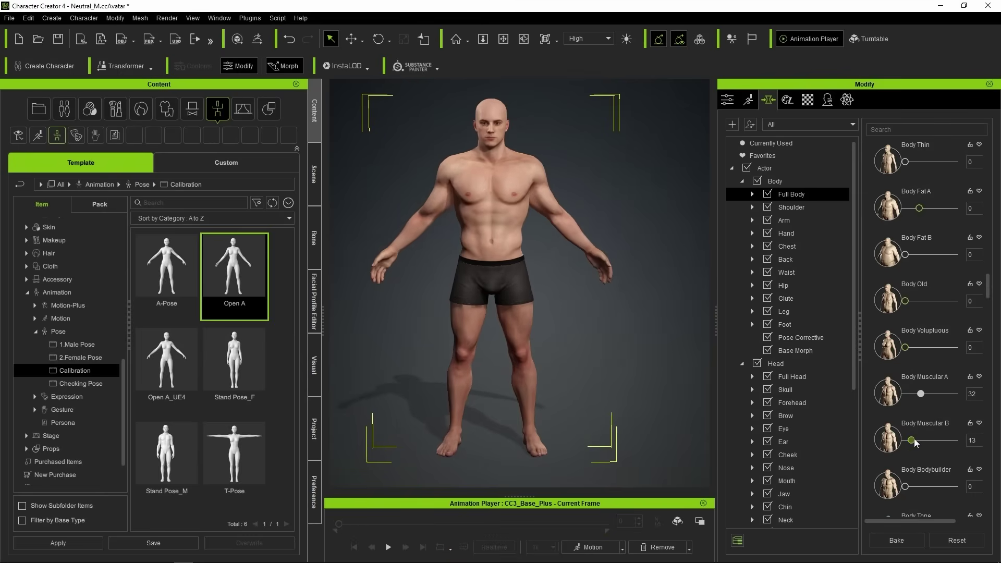
{"action": "double_click", "coordinate": [782, 220]}
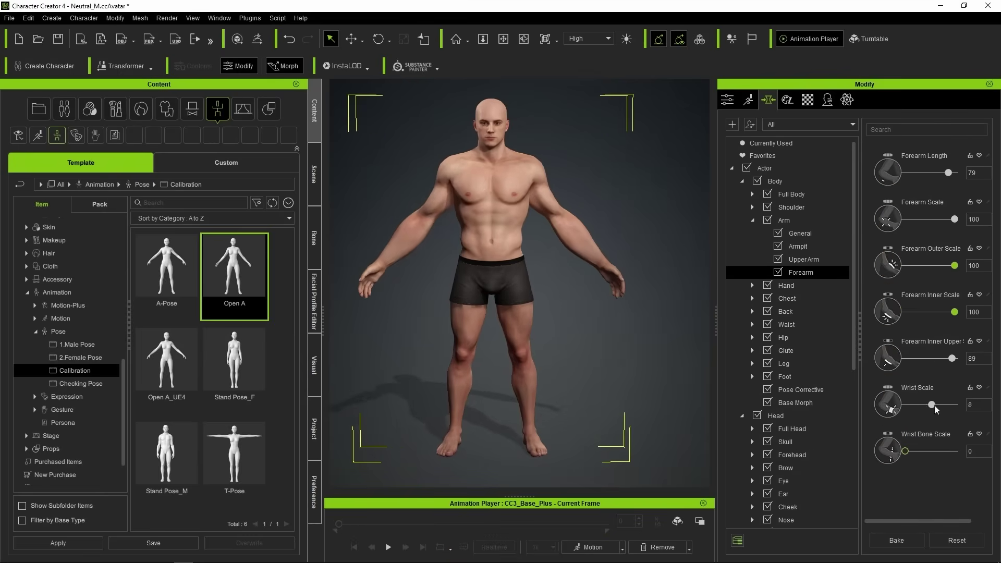
{"action": "left_click", "coordinate": [752, 207]}
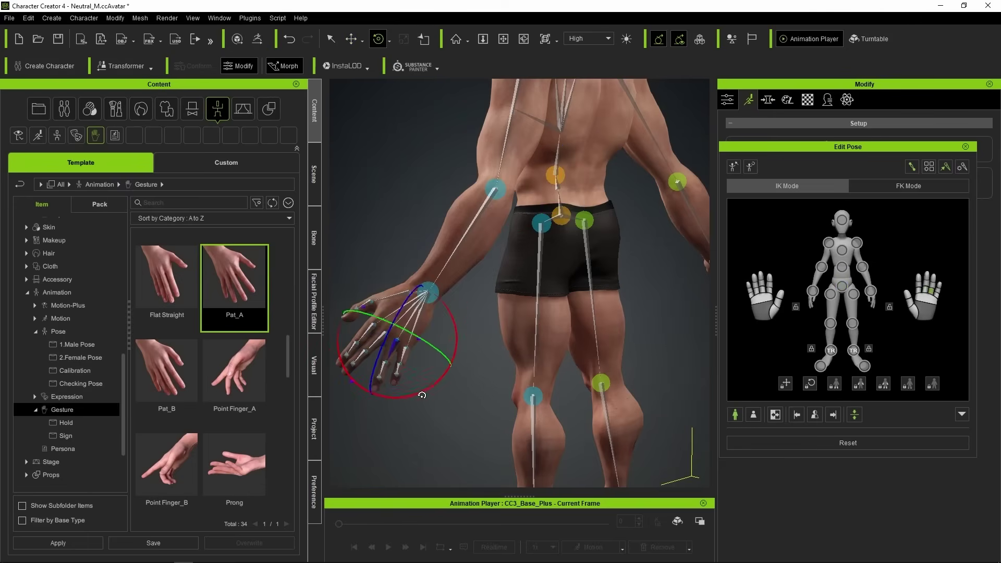
Delete the Boxers from the scene and bring up the GoZ settings.
{"action": "right_click_drag", "start_coordinate": [434, 418], "coordinate": [585, 362]}
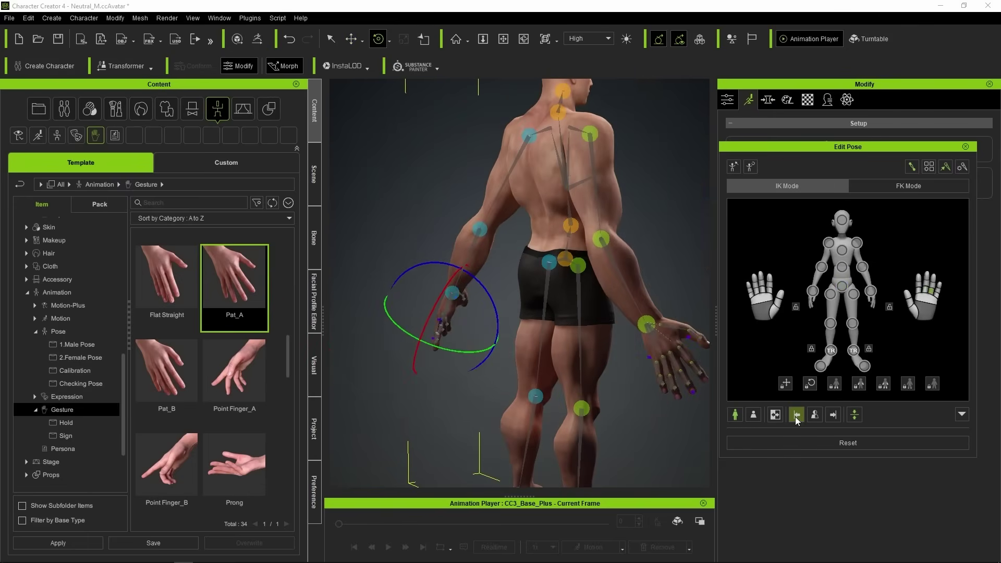
{"action": "left_click", "coordinate": [314, 177]}
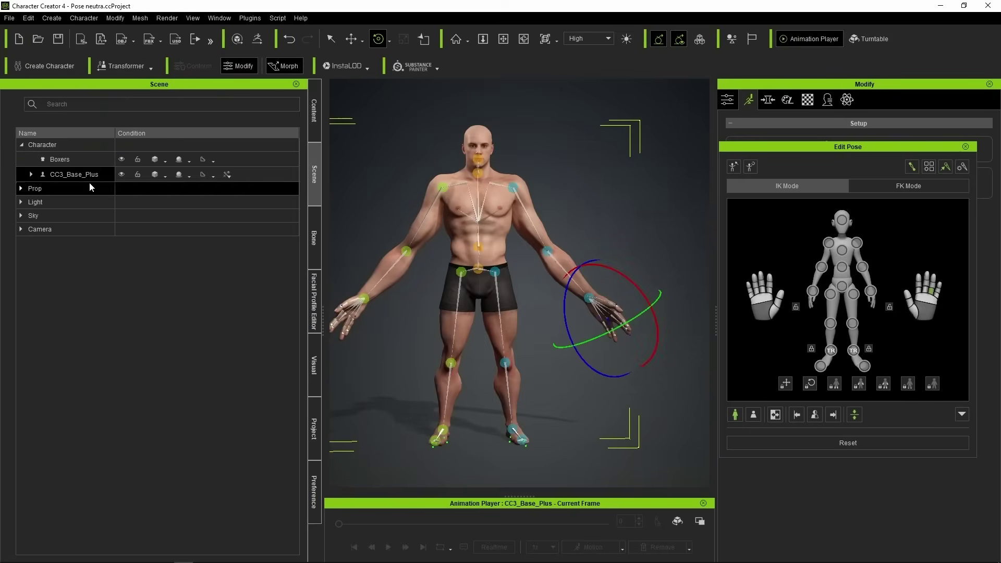
{"action": "left_click", "coordinate": [80, 163]}
{"action": "key", "text": "Delete"}
{"action": "left_click", "coordinate": [260, 39]}
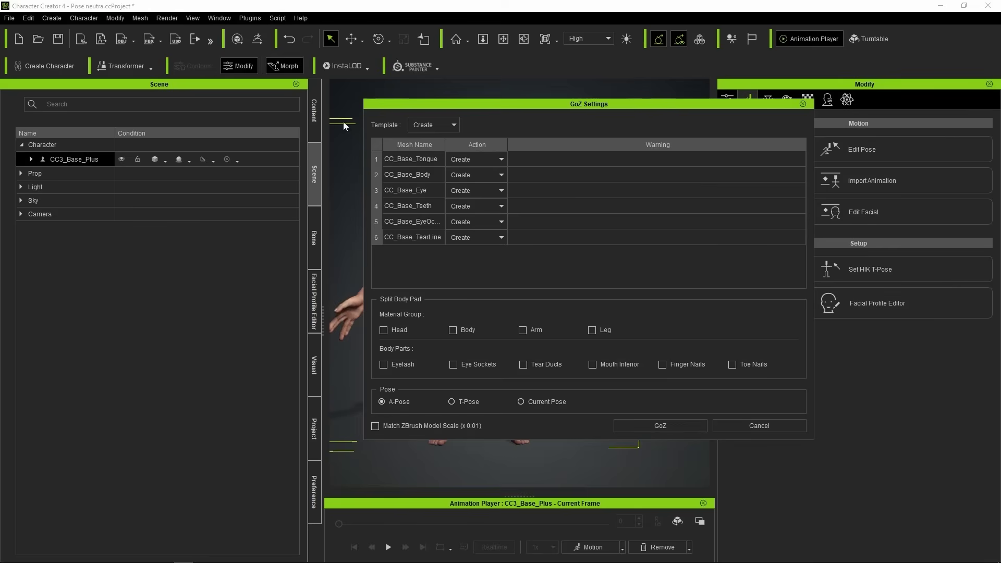
Send the character to ZBrush and orbit the imported body to inspect it.
{"action": "left_click", "coordinate": [675, 427]}
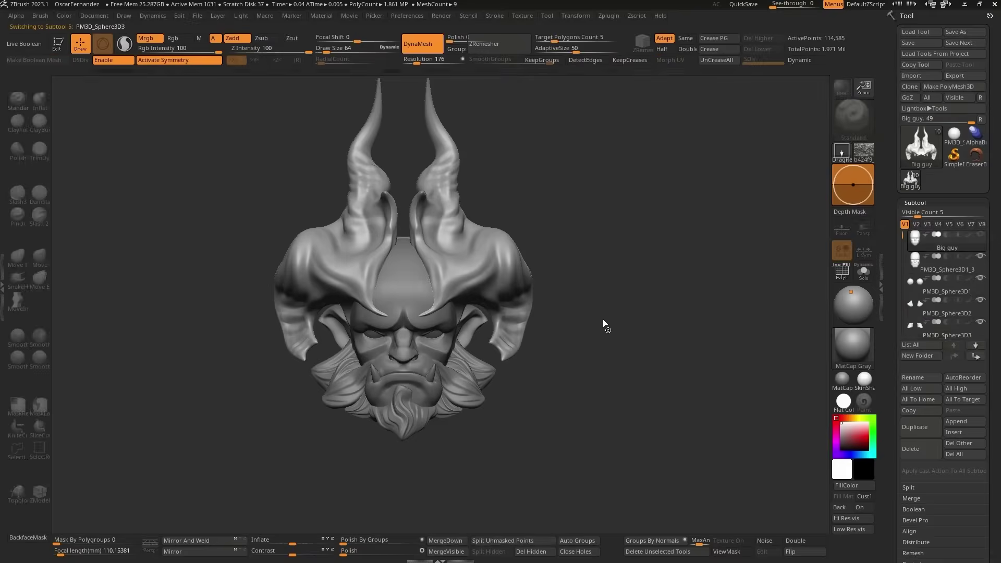
{"action": "left_click_drag", "start_coordinate": [599, 328], "coordinate": [509, 185]}
{"action": "left_click_drag", "start_coordinate": [592, 145], "coordinate": [803, 379]}
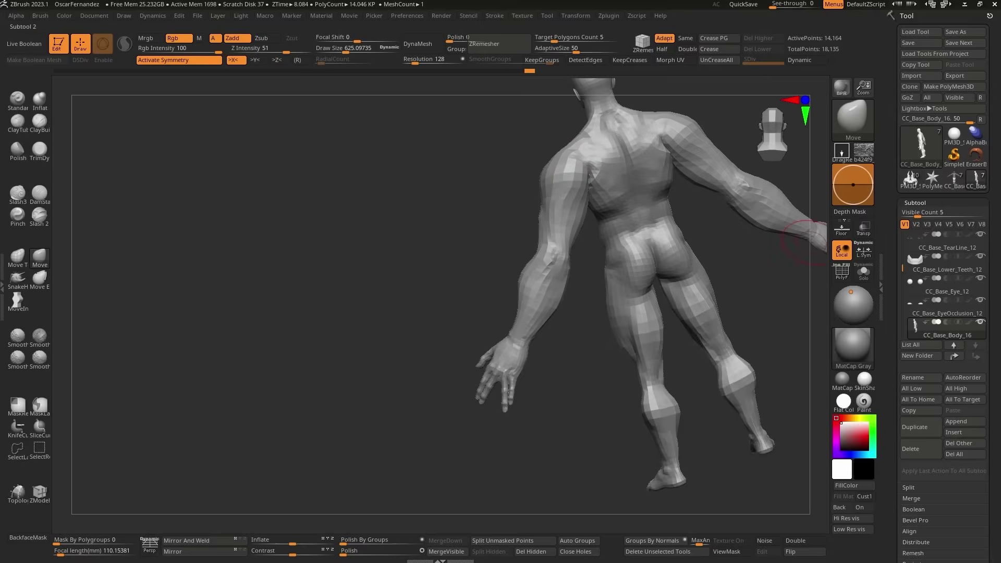
{"action": "left_click_drag", "start_coordinate": [592, 263], "coordinate": [493, 205]}
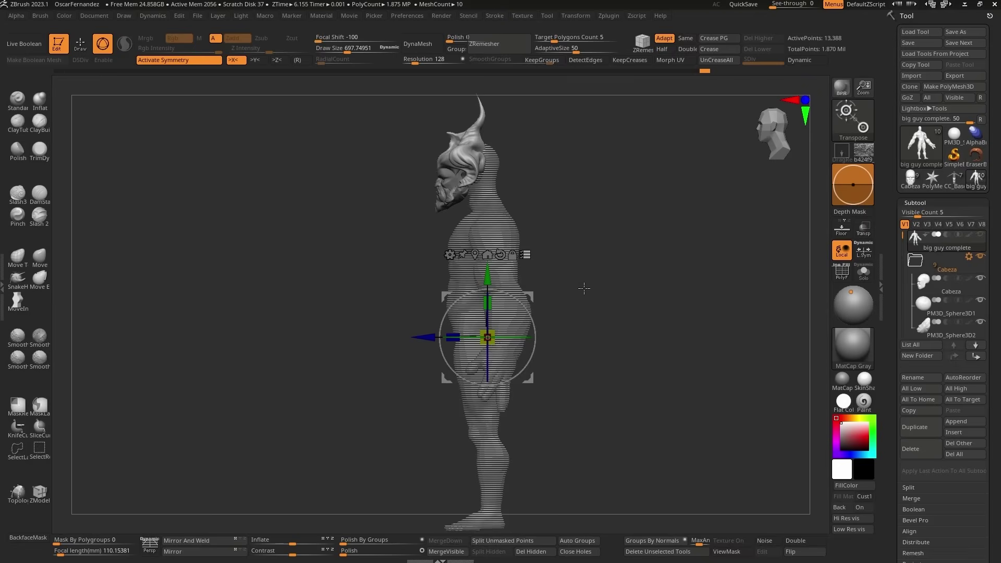
{"action": "right_click_drag", "start_coordinate": [498, 184], "coordinate": [466, 234]}
Position the Cabeza head subtool on the body with the Transpose gizmo.
{"action": "key", "text": "w"}
{"action": "left_click", "coordinate": [473, 125], "text": "alt"}
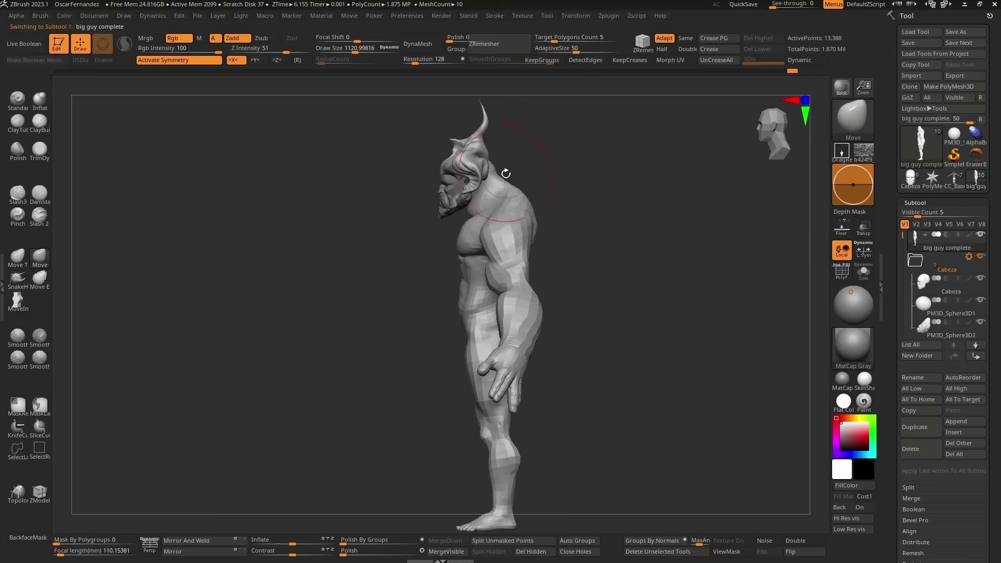
{"action": "right_click_drag", "start_coordinate": [465, 180], "coordinate": [471, 186]}
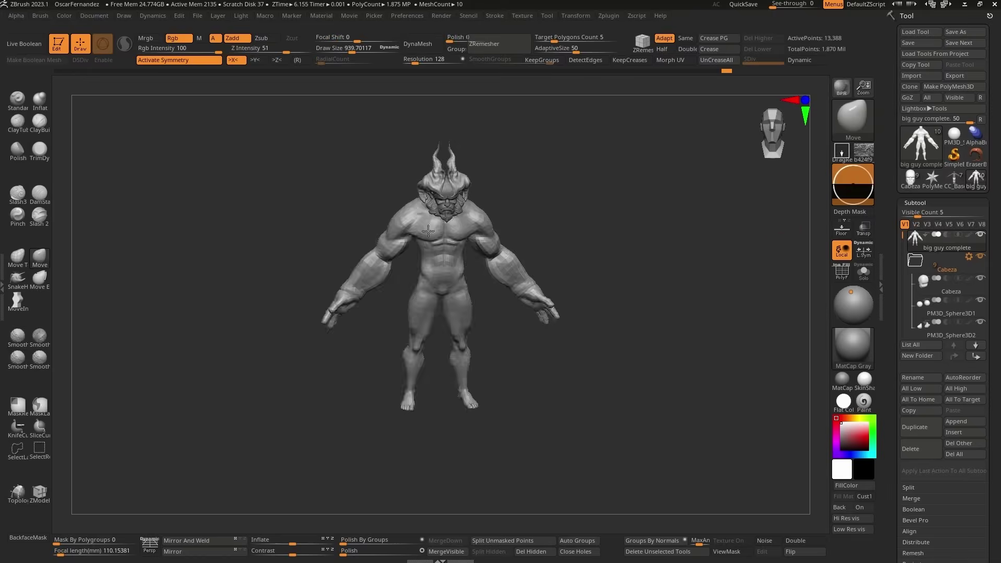
{"action": "mouse_move", "coordinate": [426, 218]}
{"action": "right_mouse_down"}
{"action": "mouse_move", "coordinate": [413, 190]}
{"action": "mouse_move", "coordinate": [407, 203]}
{"action": "right_mouse_up"}
{"action": "left_click", "coordinate": [516, 180], "text": "alt"}
{"action": "right_click_drag", "start_coordinate": [516, 180], "coordinate": [602, 183]}
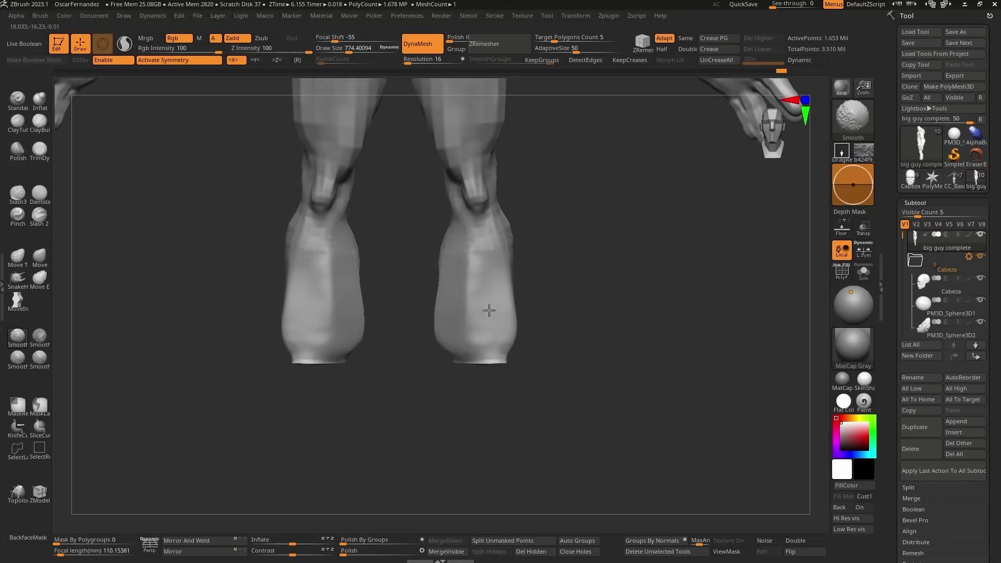
{"action": "left_click", "coordinate": [39, 262]}
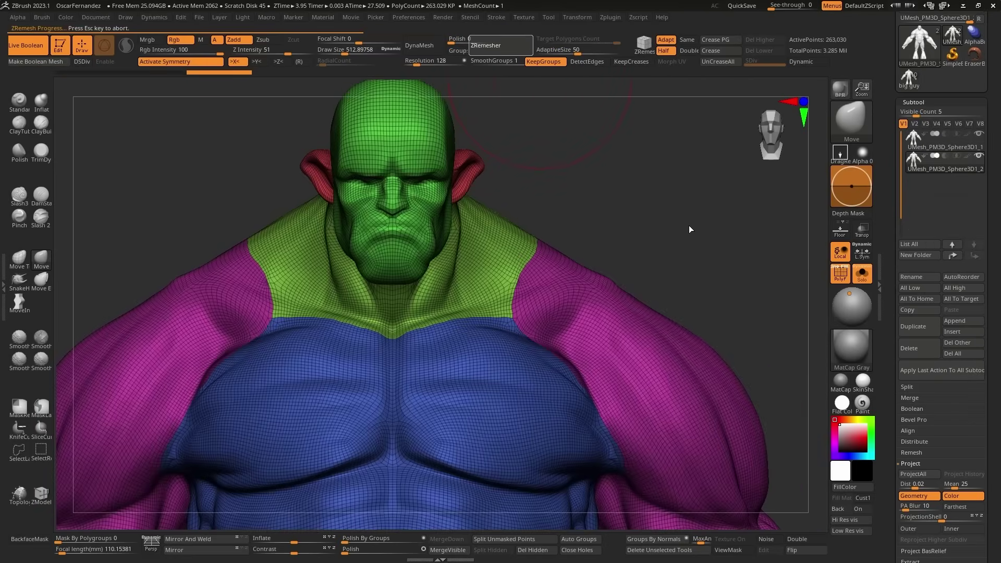
Orbit the remeshed, polygrouped demon body to a three-quarter view.
{"action": "left_click_drag", "start_coordinate": [592, 167], "coordinate": [563, 188]}
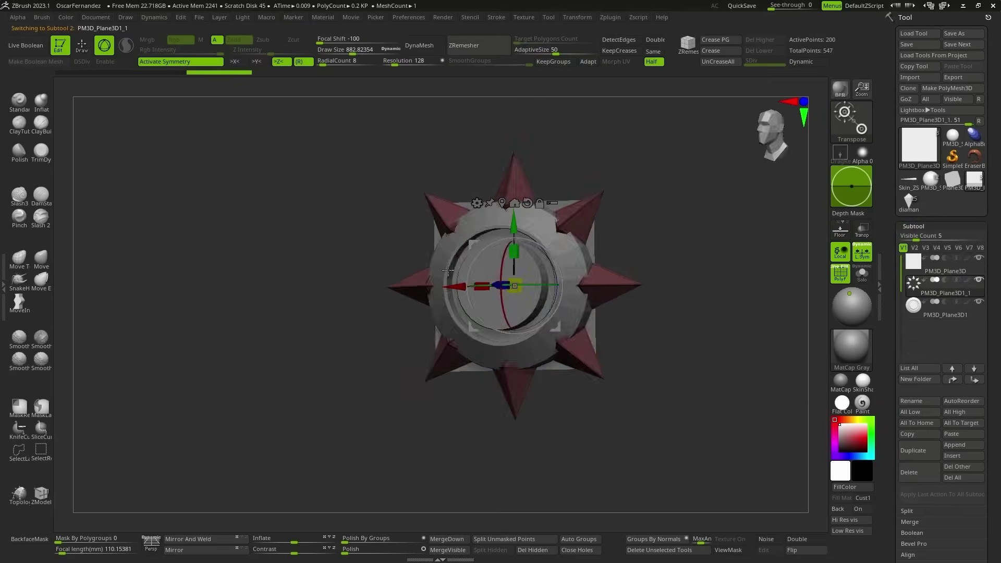
{"action": "scroll", "coordinate": [583, 243], "scroll_direction": "up", "scroll_amount": 3}
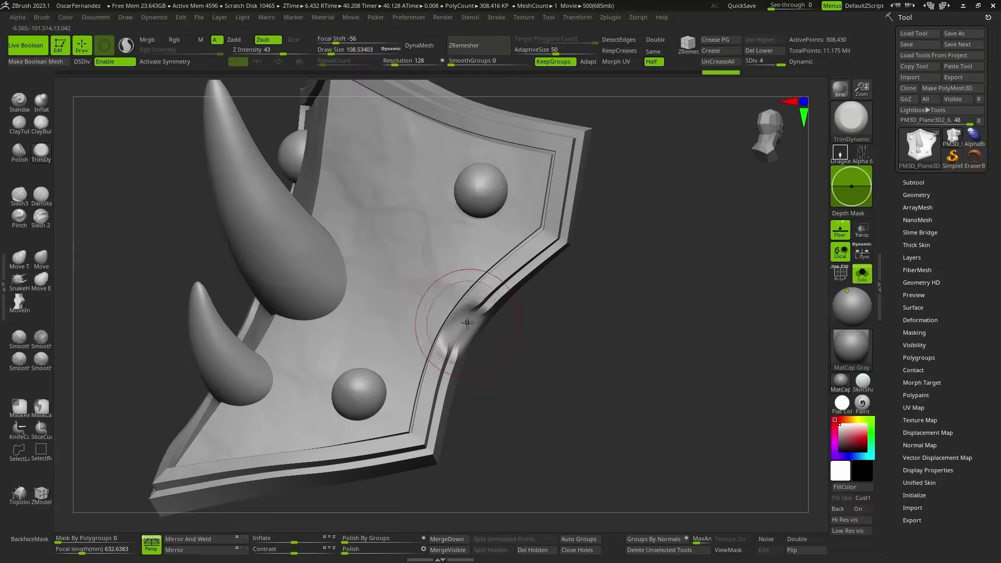
Orbit the spiked shield to a front view.
{"action": "right_click_drag", "start_coordinate": [464, 329], "coordinate": [486, 172]}
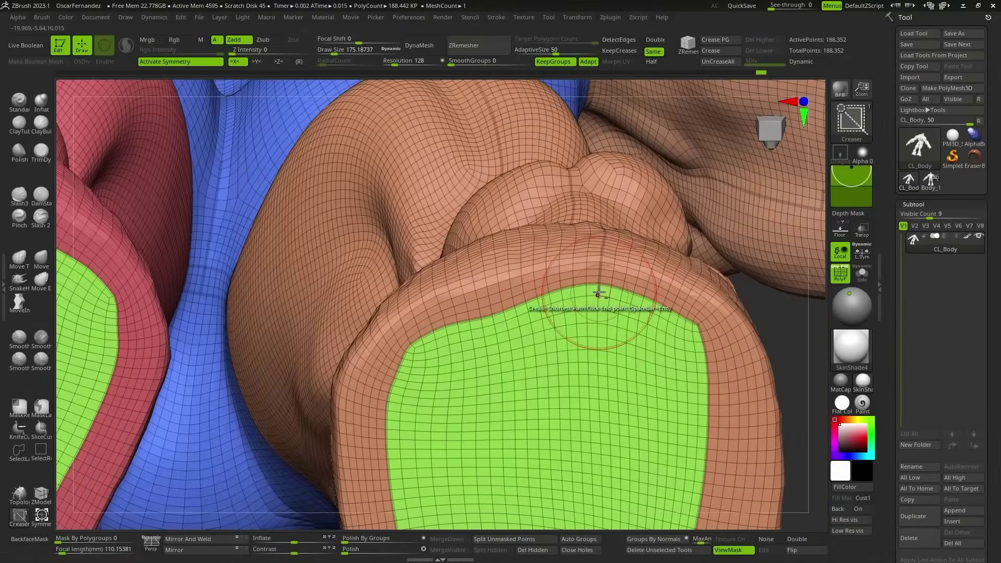
Unwrap the demon body's UVs and preview the flattened Morph UV layout.
{"action": "key", "text": "f"}
{"action": "scroll", "coordinate": [567, 404], "scroll_direction": "up", "scroll_amount": 5}
{"action": "scroll", "coordinate": [567, 404], "scroll_direction": "up", "scroll_amount": 3}
{"action": "scroll", "coordinate": [567, 404], "scroll_direction": "up", "scroll_amount": 2}
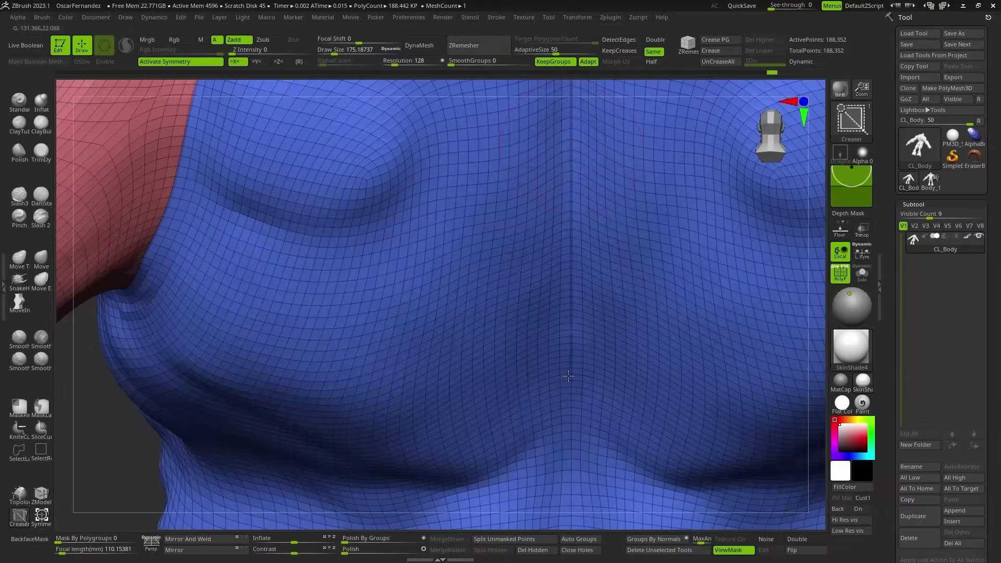
{"action": "scroll", "coordinate": [567, 405], "scroll_direction": "down", "scroll_amount": 3}
{"action": "scroll", "coordinate": [567, 404], "scroll_direction": "down", "scroll_amount": 3}
{"action": "scroll", "coordinate": [567, 404], "scroll_direction": "down", "scroll_amount": 3}
{"action": "left_click_drag", "start_coordinate": [469, 294], "coordinate": [627, 293]}
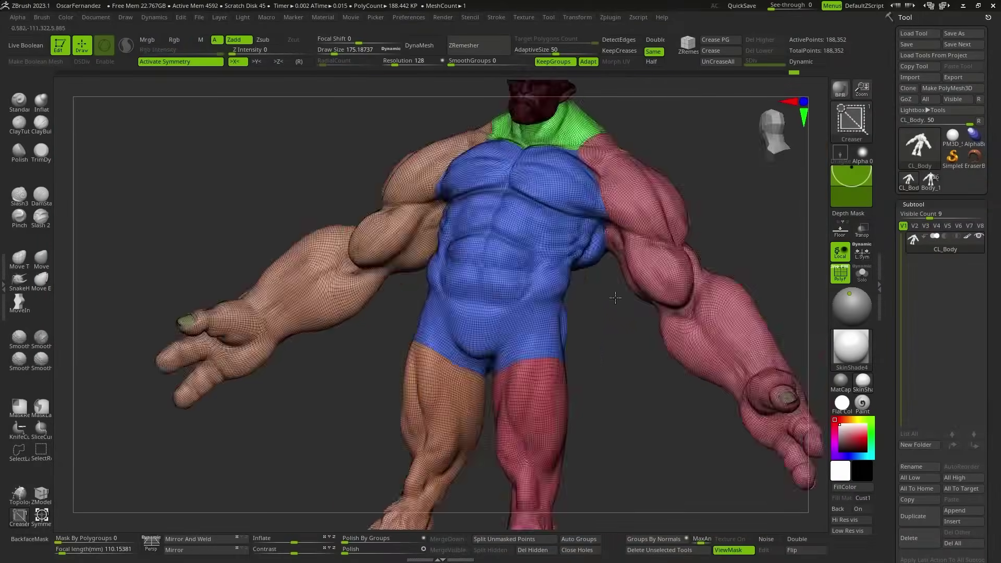
{"action": "key", "text": "f"}
{"action": "left_click", "coordinate": [912, 236]}
{"action": "left_click", "coordinate": [910, 340]}
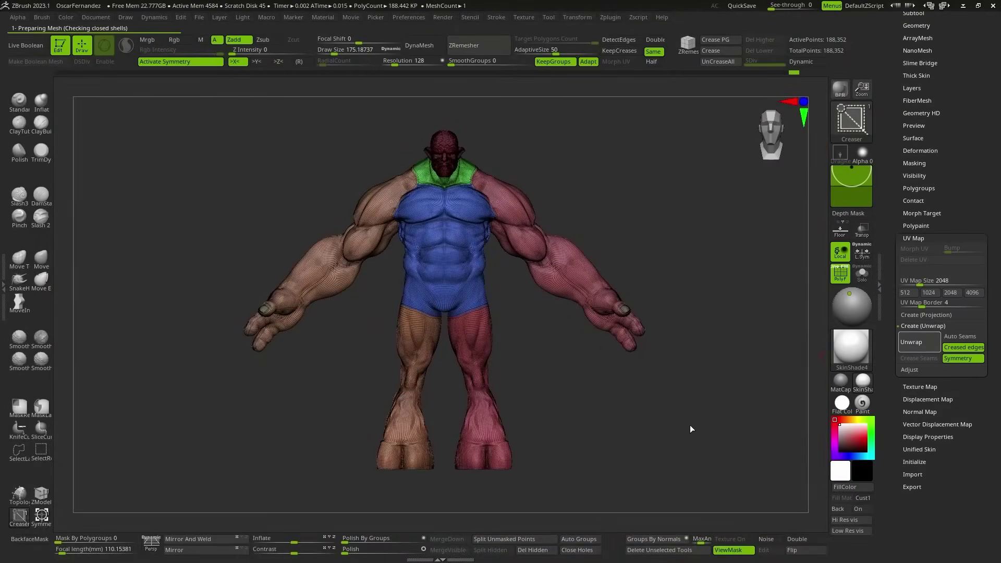
{"action": "left_click", "coordinate": [922, 248]}
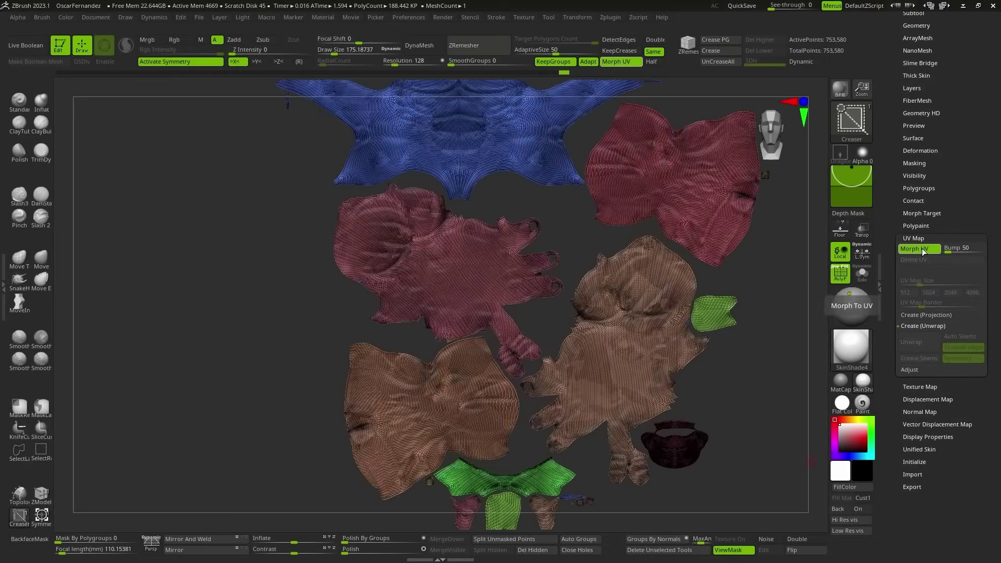
{"action": "key", "text": "w"}
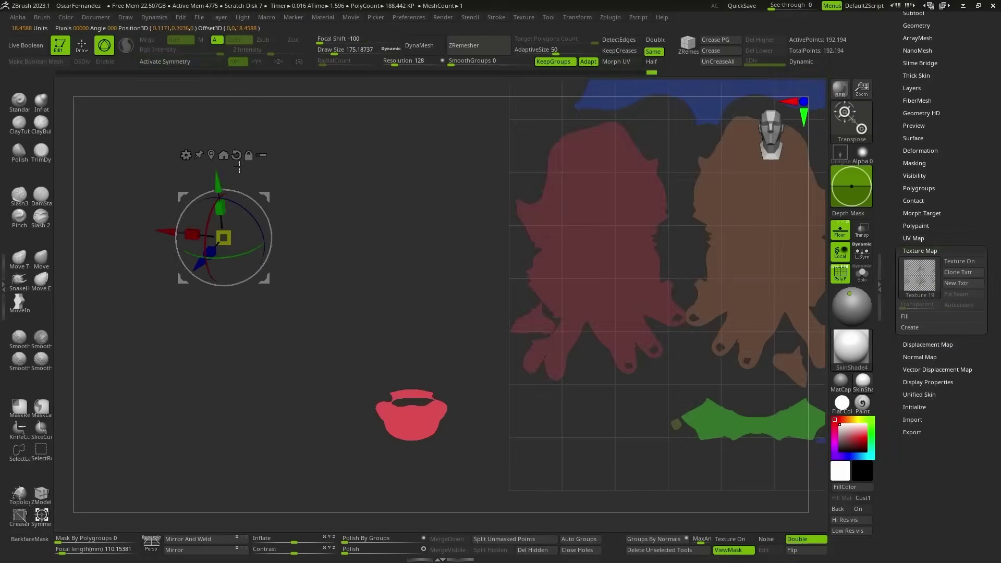
{"action": "key", "text": "f"}
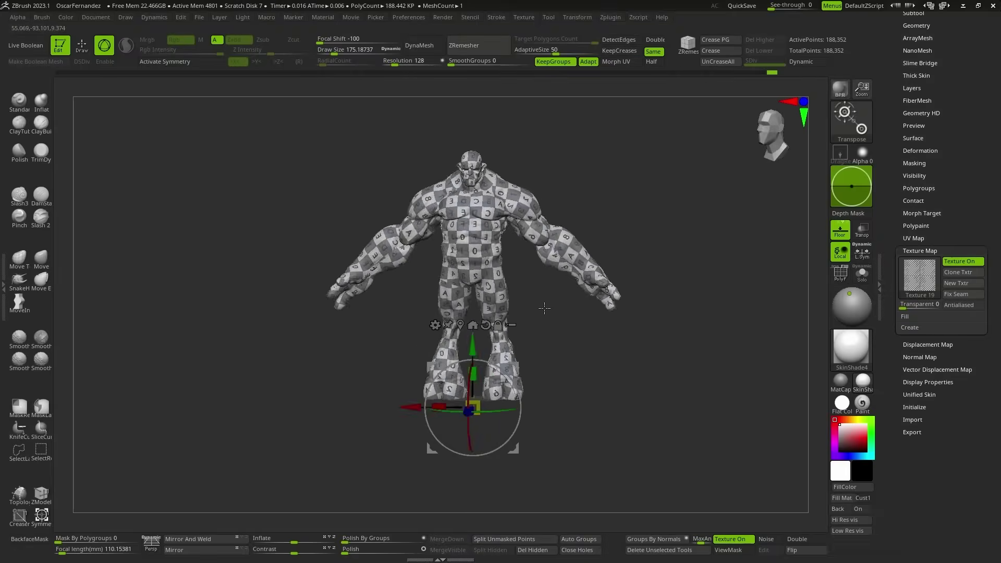
Generate a normal map and toggle folder visibility to isolate the horns subtool.
{"action": "left_click", "coordinate": [920, 357]}
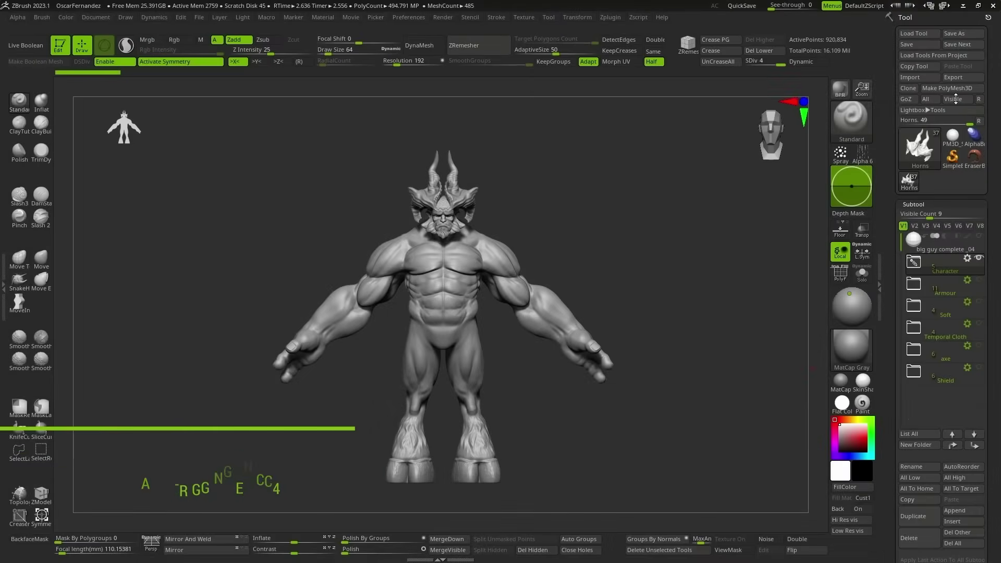
{"action": "left_click", "coordinate": [980, 260], "text": "shift"}
{"action": "left_click", "coordinate": [981, 262], "text": "shift"}
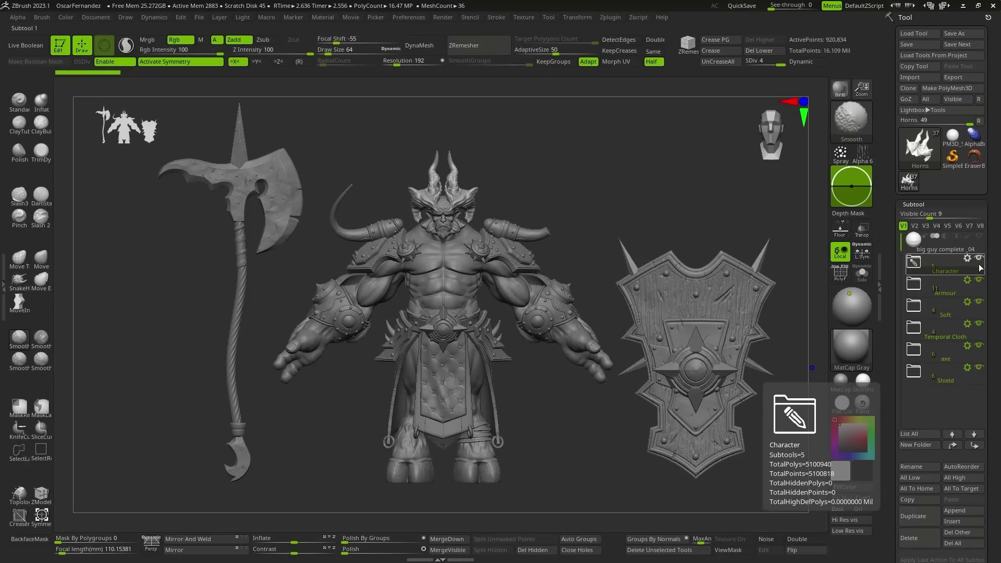
{"action": "left_click", "coordinate": [979, 260], "text": "shift"}
Show and expand the Character folder, making big guy complete_04 the active subtool.
{"action": "left_click", "coordinate": [981, 260]}
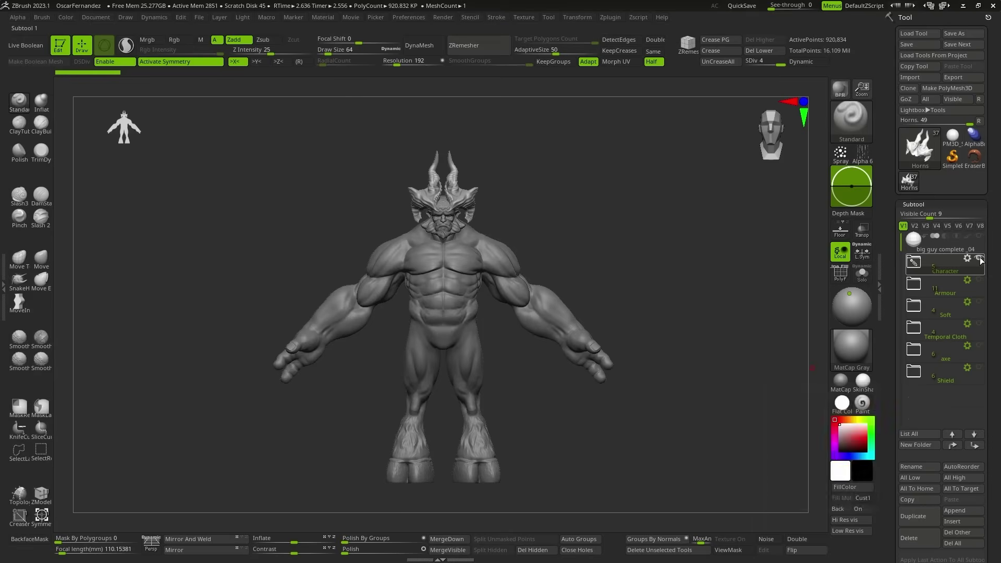
{"action": "left_click", "coordinate": [915, 264]}
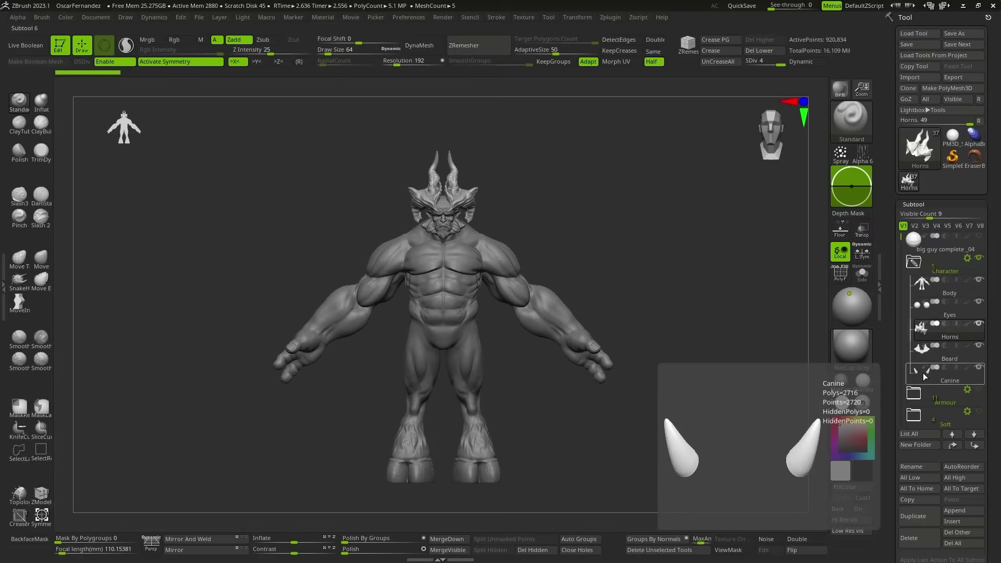
{"action": "left_click", "coordinate": [934, 240]}
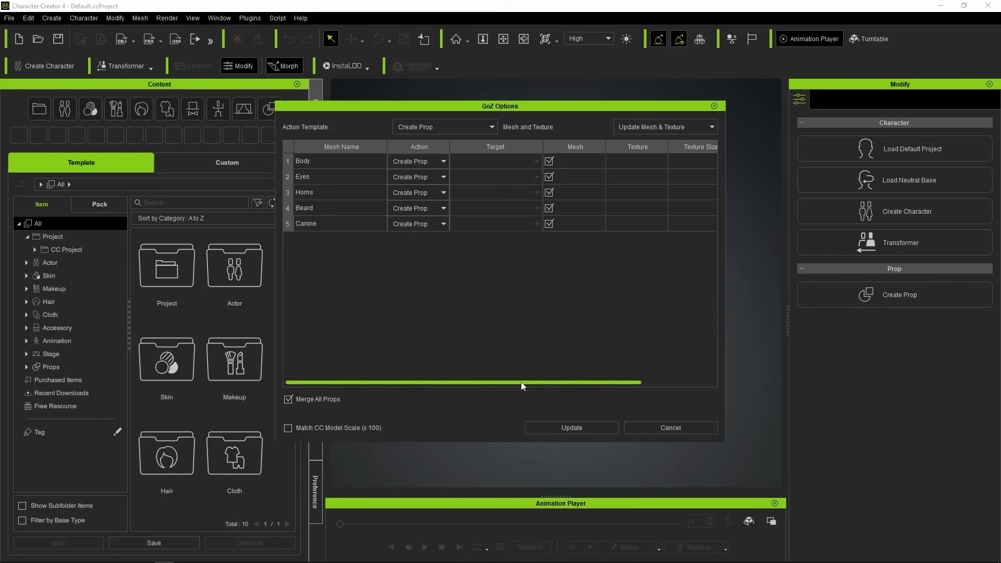
Update the demon from ZBrush and load Body_NM as the Body mesh's normal map.
{"action": "left_click", "coordinate": [579, 427]}
{"action": "left_click", "coordinate": [317, 176]}
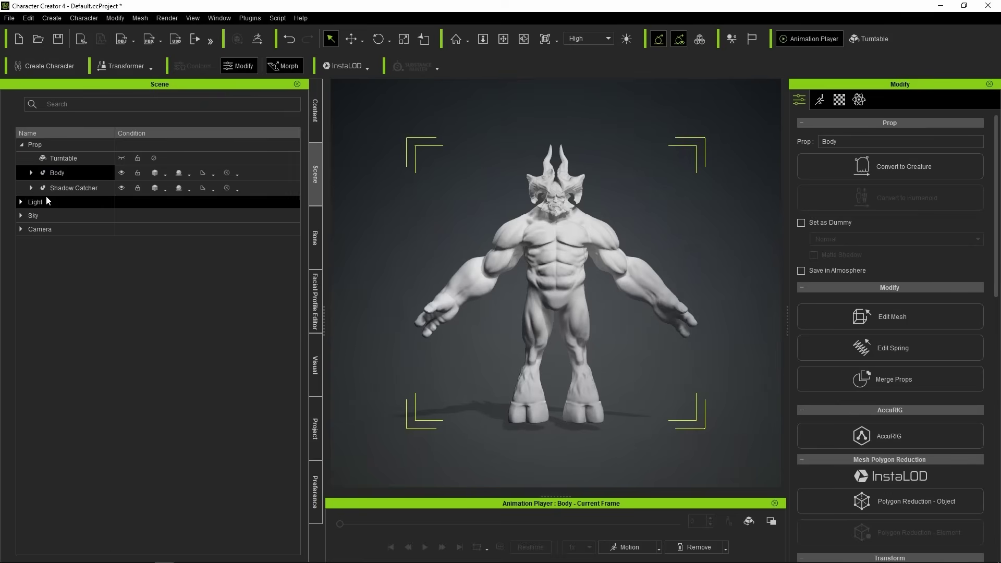
{"action": "left_click", "coordinate": [30, 173]}
{"action": "left_click", "coordinate": [67, 248]}
{"action": "left_click", "coordinate": [838, 99]}
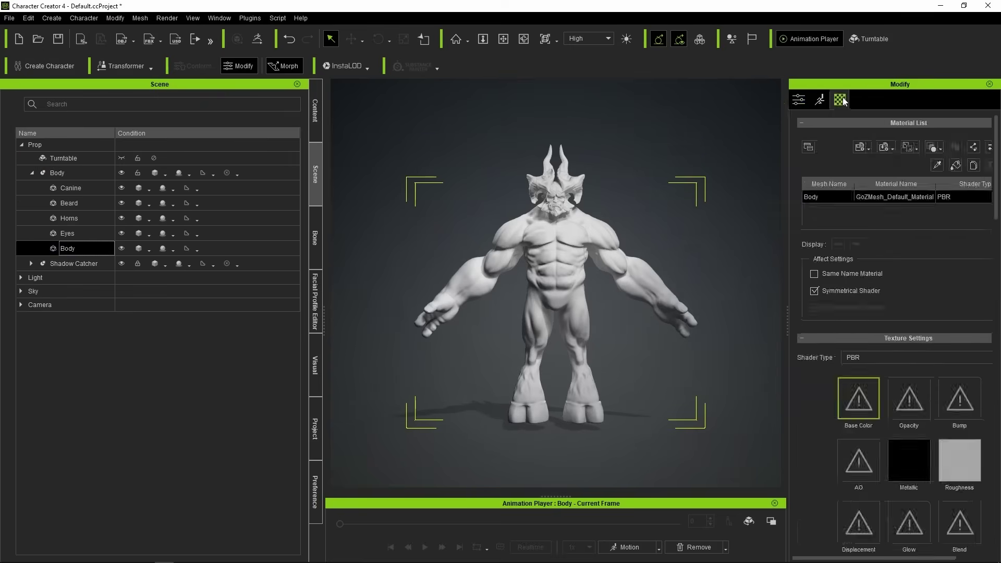
{"action": "left_click", "coordinate": [959, 399]}
{"action": "double_click", "coordinate": [184, 94]}
{"action": "left_click", "coordinate": [659, 205]}
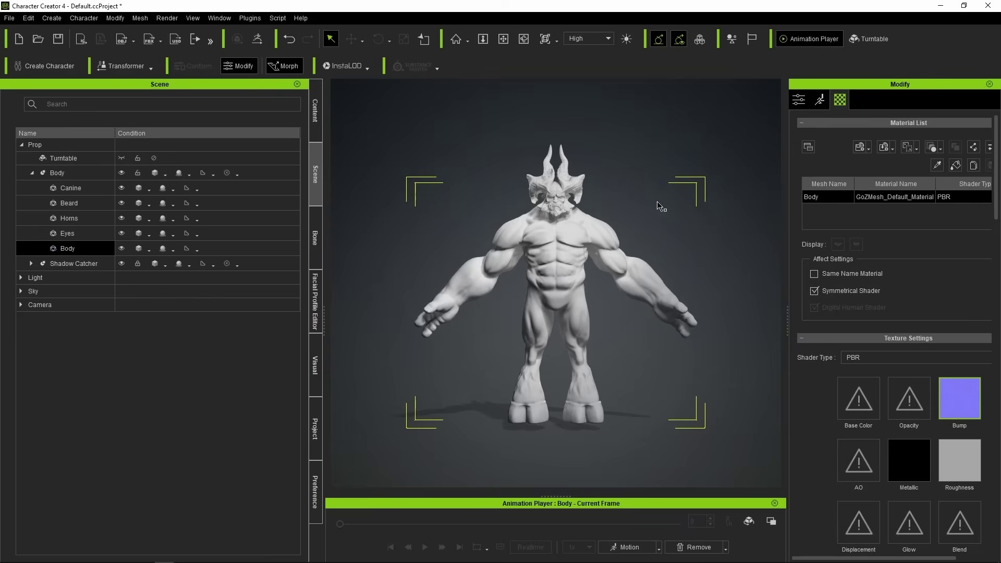
Load the horns normal map onto the Horns mesh and start the Beard's bump slot.
{"action": "left_click", "coordinate": [69, 218]}
{"action": "left_click", "coordinate": [960, 399]}
{"action": "double_click", "coordinate": [236, 93]}
{"action": "left_click", "coordinate": [661, 204]}
{"action": "left_click", "coordinate": [69, 202]}
{"action": "left_click", "coordinate": [966, 404]}
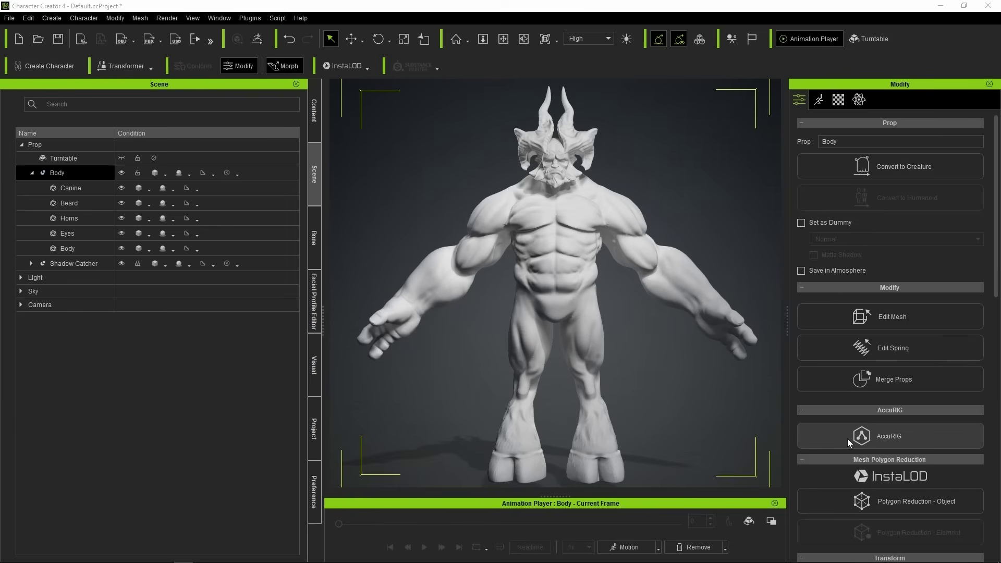
Open AccuRIG on the parent Body prop and create its joint guides.
{"action": "left_click", "coordinate": [846, 438]}
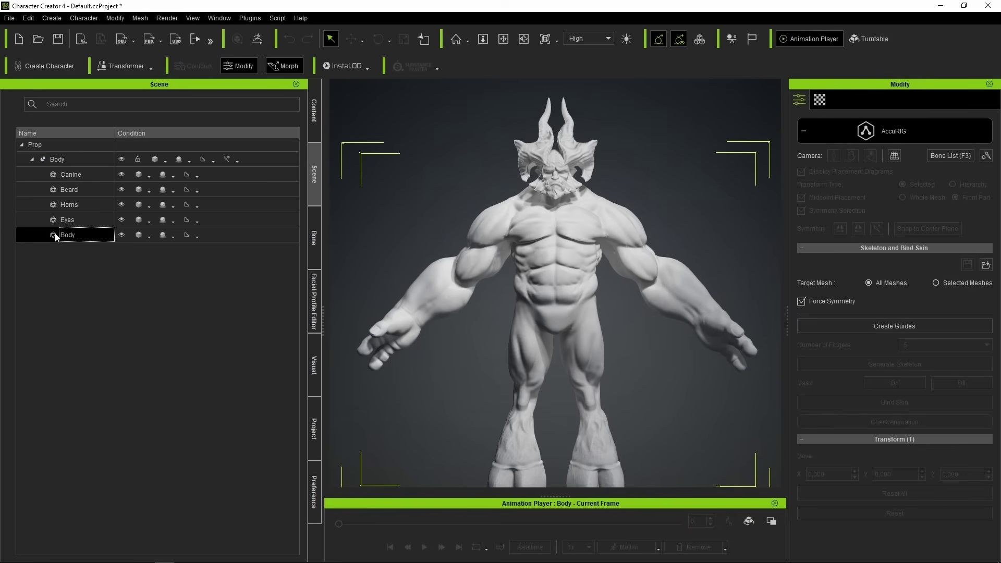
{"action": "left_click", "coordinate": [59, 160]}
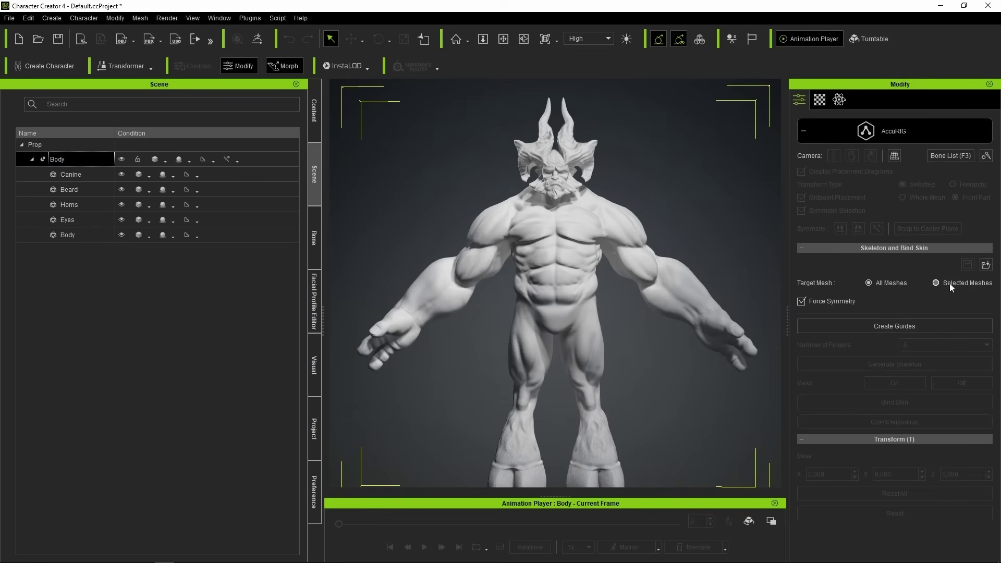
{"action": "left_click", "coordinate": [899, 325]}
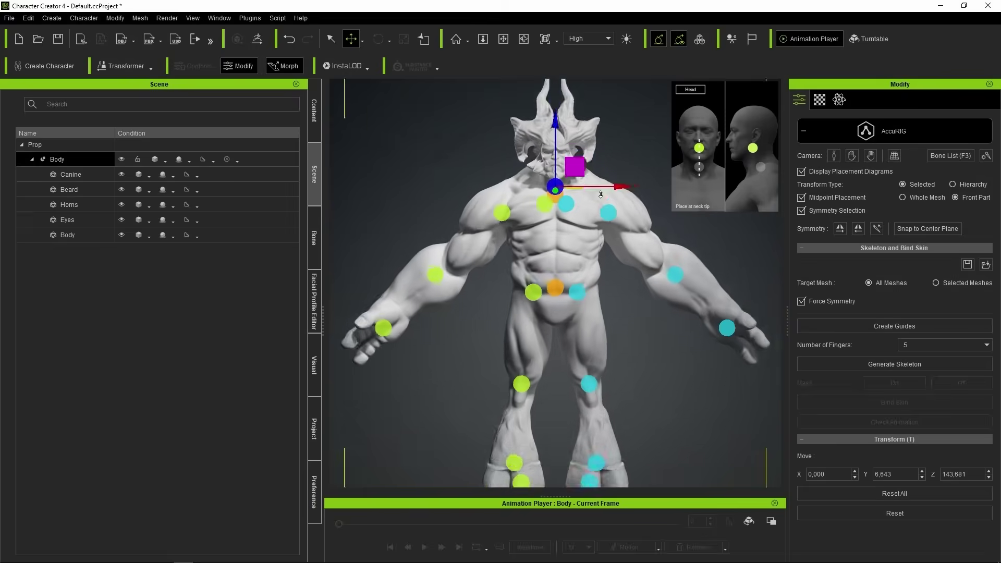
Raise the head and neck guides and set their depth from the side.
{"action": "left_click_drag", "start_coordinate": [554, 208], "coordinate": [554, 170]}
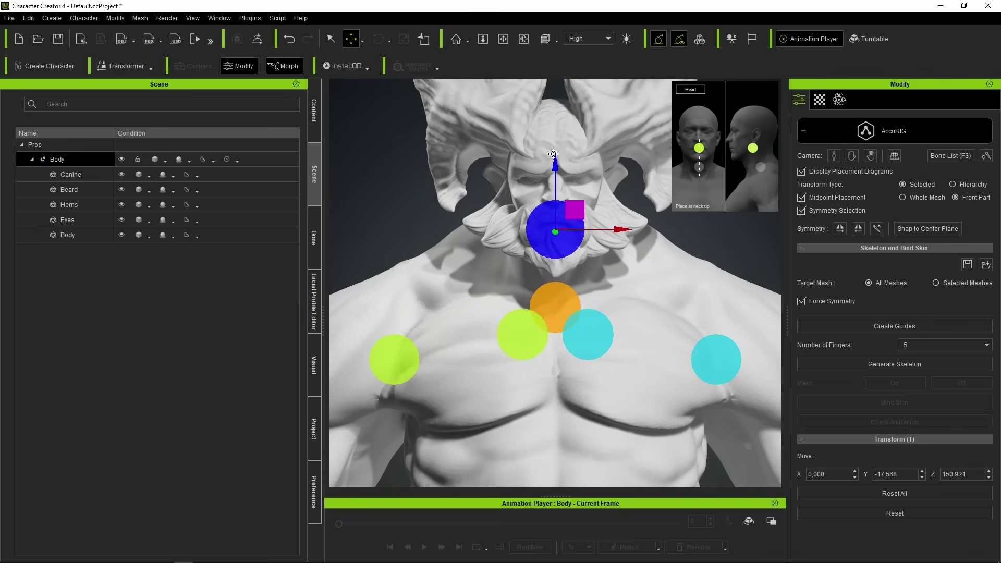
{"action": "left_click_drag", "start_coordinate": [565, 216], "coordinate": [557, 216]}
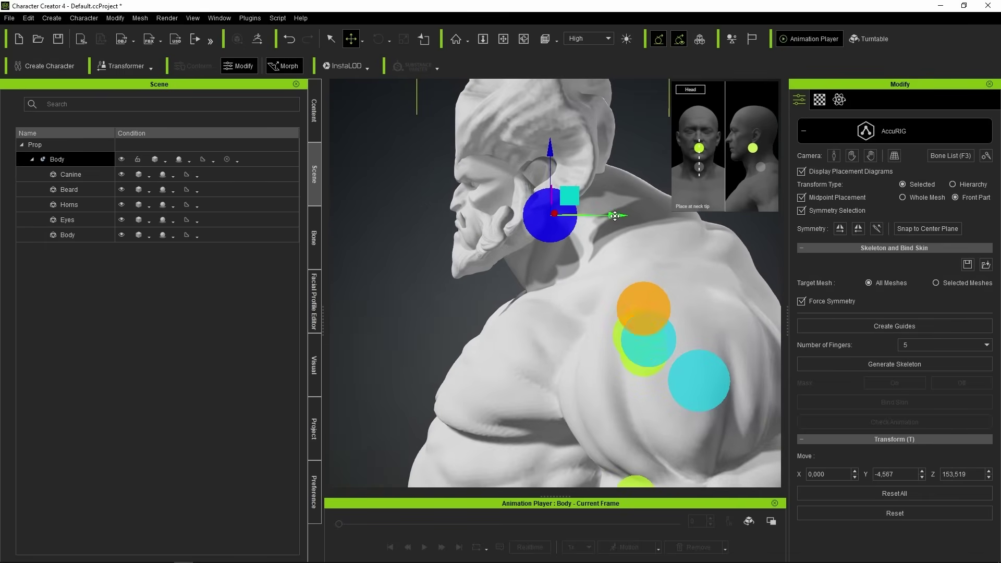
{"action": "left_click", "coordinate": [545, 305]}
{"action": "left_click_drag", "start_coordinate": [555, 286], "coordinate": [551, 255]}
{"action": "right_click_drag", "start_coordinate": [653, 227], "coordinate": [558, 163]}
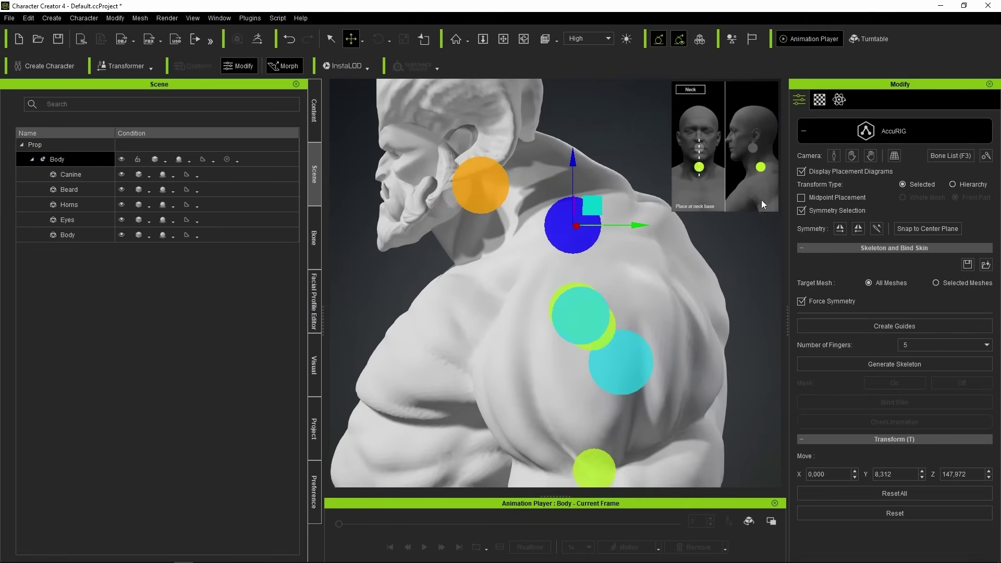
{"action": "left_click_drag", "start_coordinate": [660, 225], "coordinate": [587, 218]}
{"action": "mouse_move", "coordinate": [587, 219]}
{"action": "right_mouse_down"}
{"action": "mouse_move", "coordinate": [466, 268]}
{"action": "mouse_move", "coordinate": [591, 370]}
{"action": "right_mouse_up"}
Move the clavicle guide out and up, review hip, knee and ankle guides, then set finger count.
{"action": "left_click", "coordinate": [591, 369]}
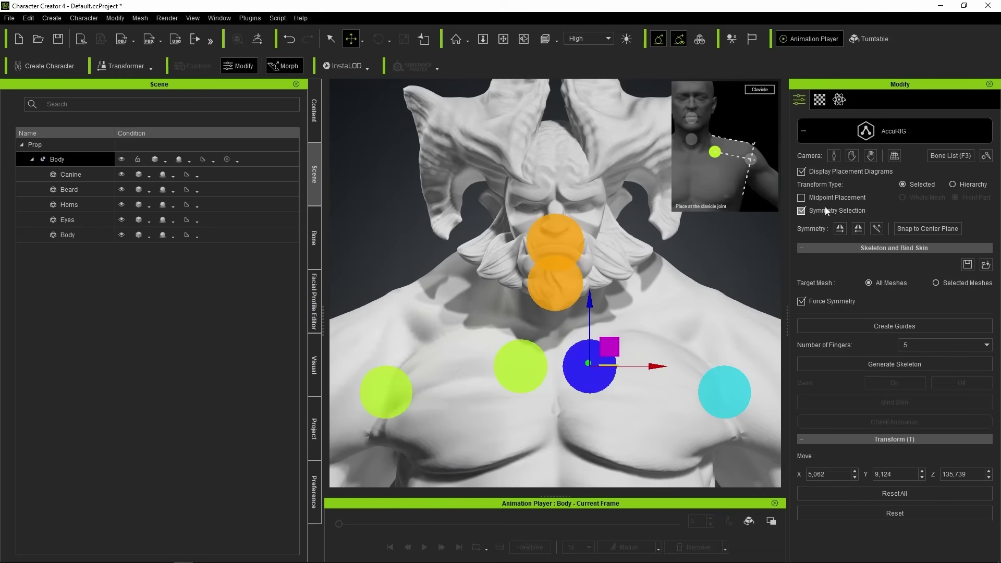
{"action": "left_click_drag", "start_coordinate": [609, 346], "coordinate": [639, 316]}
{"action": "mouse_move", "coordinate": [639, 316]}
{"action": "right_mouse_down"}
{"action": "mouse_move", "coordinate": [428, 261]}
{"action": "mouse_move", "coordinate": [649, 334]}
{"action": "right_mouse_up"}
{"action": "left_click_drag", "start_coordinate": [650, 333], "coordinate": [586, 338]}
{"action": "right_click_drag", "start_coordinate": [586, 338], "coordinate": [550, 307]}
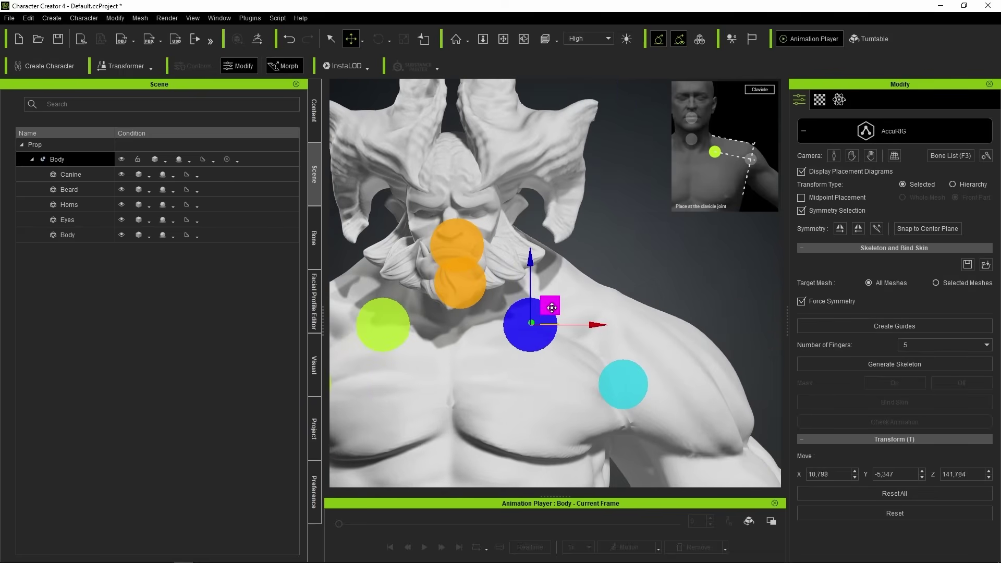
{"action": "key", "text": "Tab"}
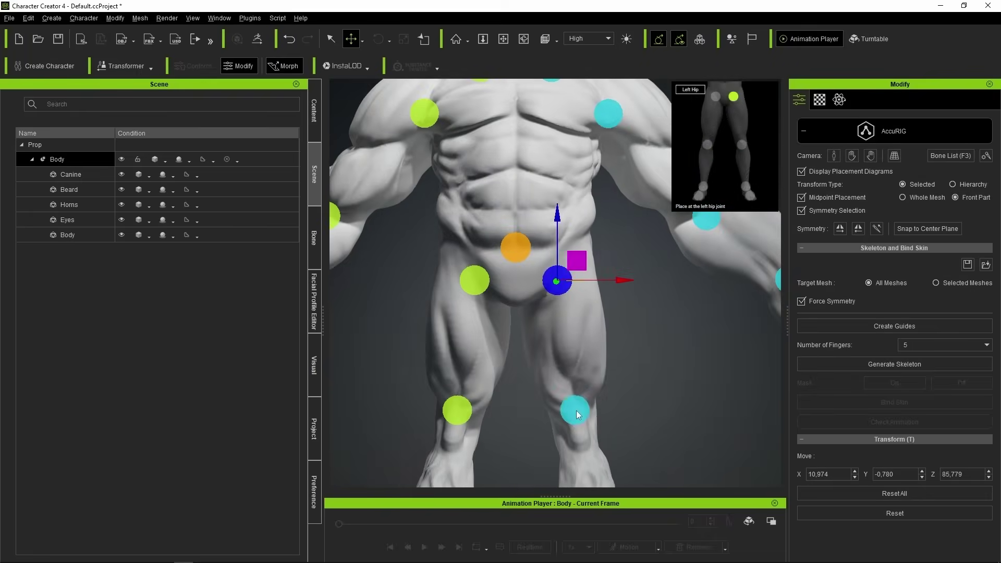
{"action": "key", "text": "Tab"}
{"action": "key", "text": "Tab"}
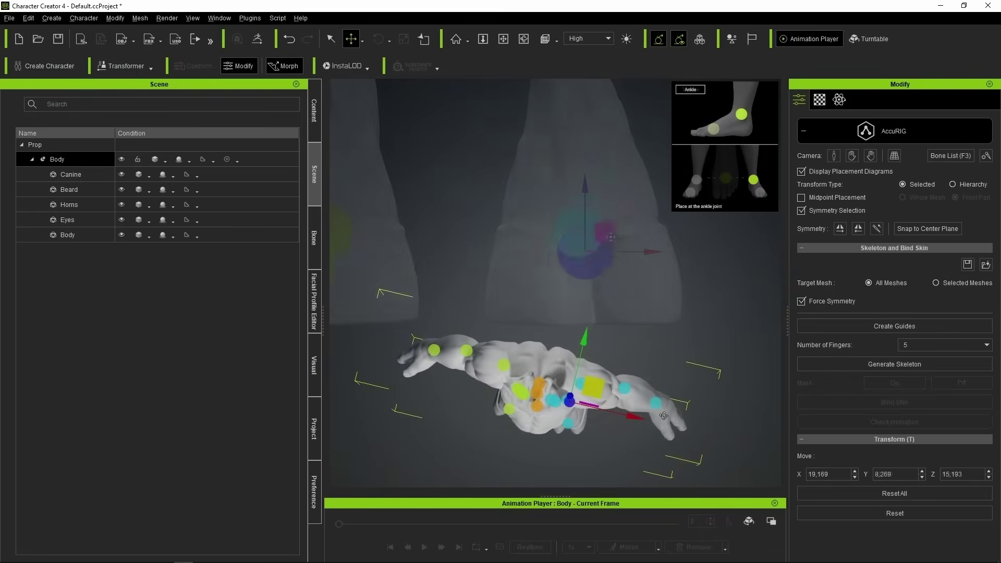
{"action": "left_click", "coordinate": [986, 344]}
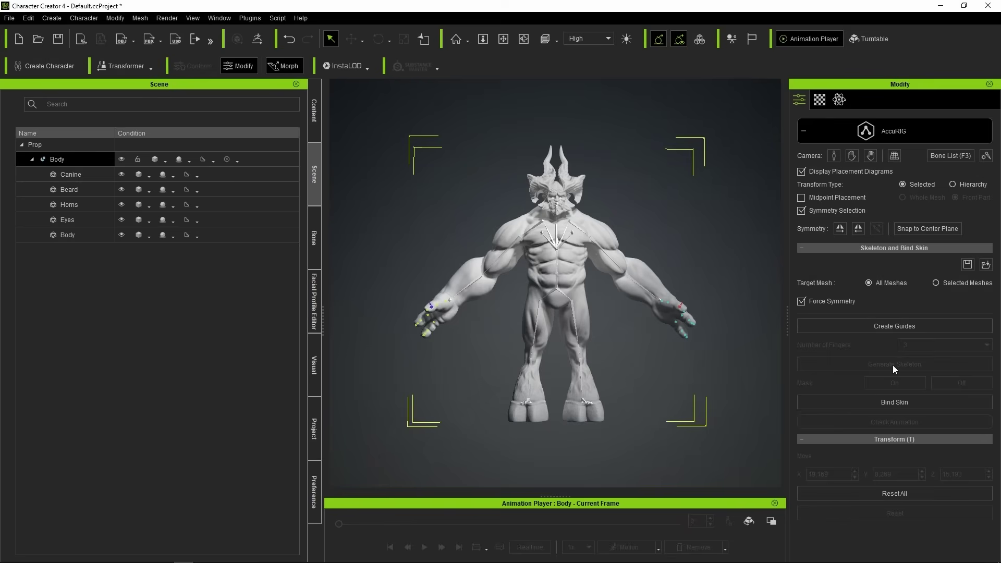
{"action": "scroll", "coordinate": [668, 336], "scroll_direction": "up", "scroll_amount": 3}
{"action": "scroll", "coordinate": [667, 337], "scroll_direction": "up", "scroll_amount": 3}
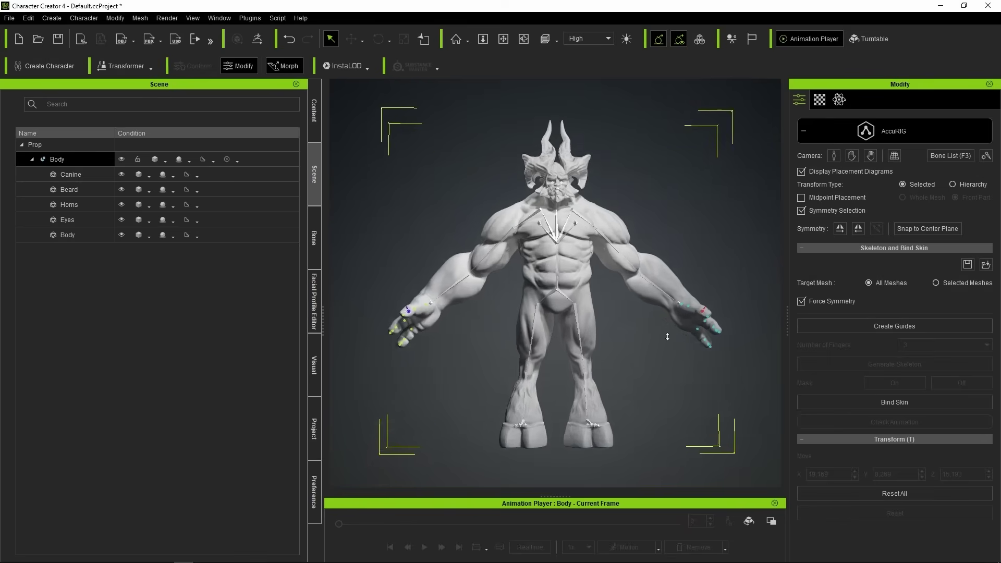
Reposition a left-hand finger joint, rotate the thumb joint, then bind the skin to the skeleton.
{"action": "right_click_drag", "start_coordinate": [708, 350], "coordinate": [547, 329]}
{"action": "left_click", "coordinate": [853, 156]}
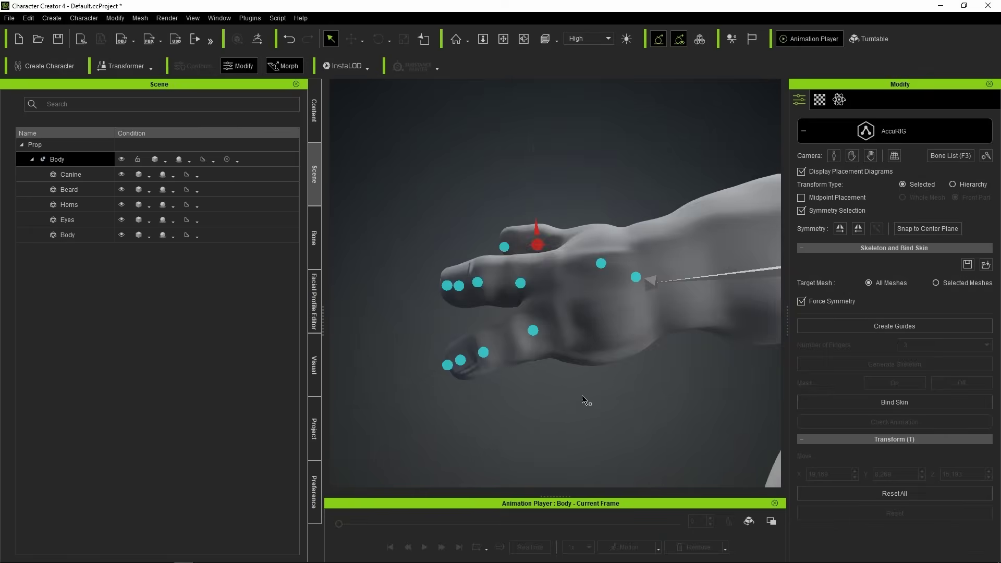
{"action": "left_click", "coordinate": [557, 316]}
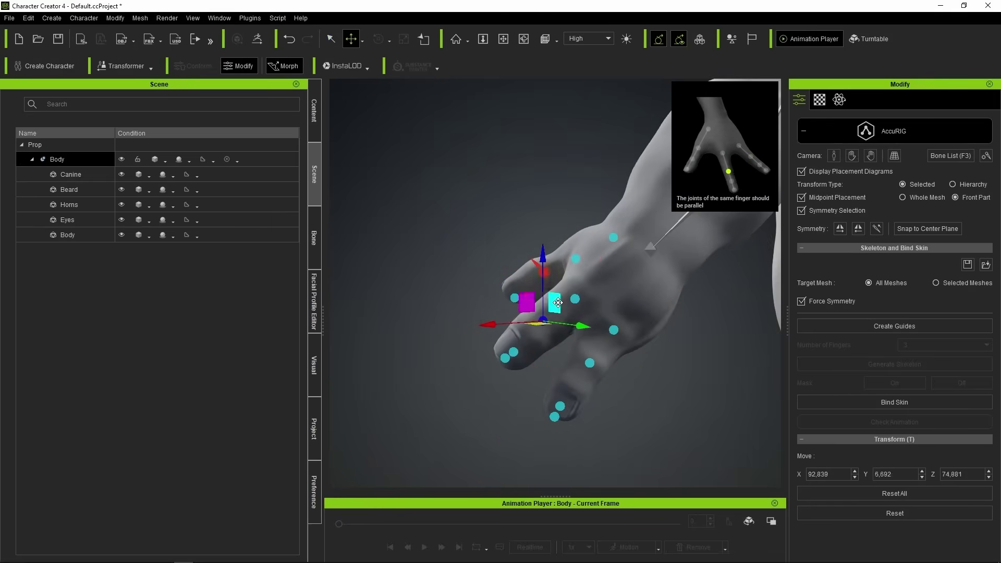
{"action": "left_click", "coordinate": [589, 364]}
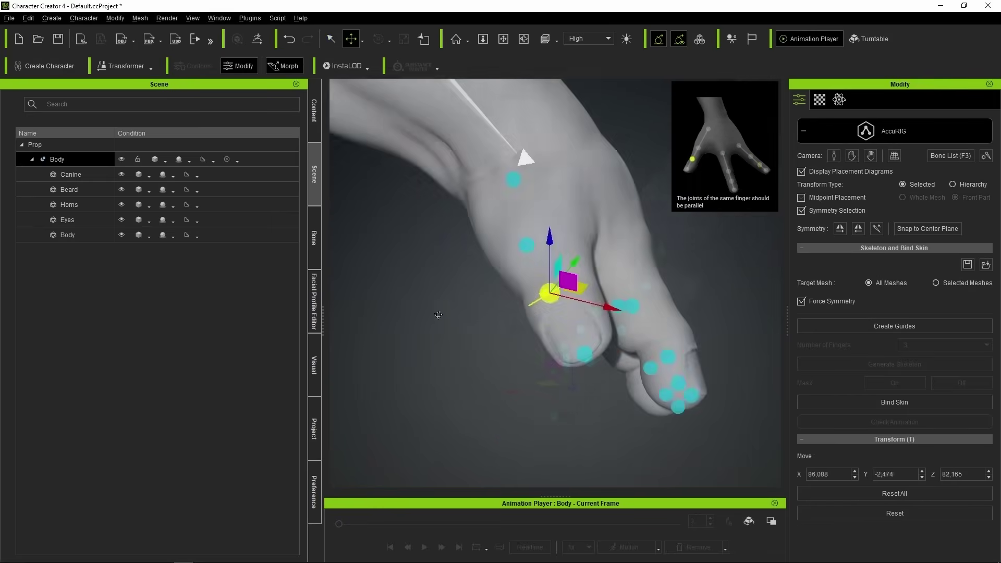
{"action": "key", "text": "e"}
{"action": "right_click_drag", "start_coordinate": [539, 299], "coordinate": [578, 269]}
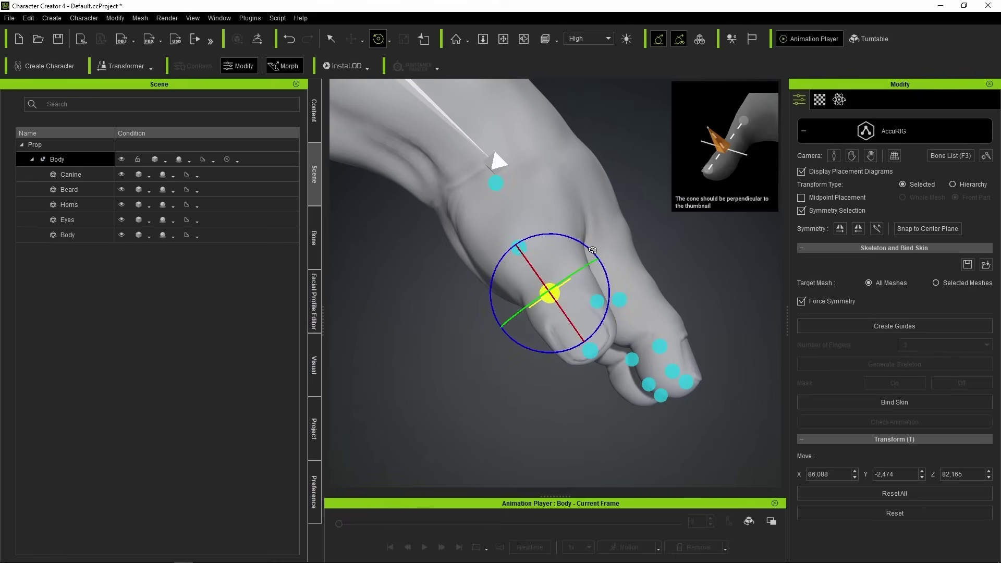
{"action": "scroll", "coordinate": [508, 396], "scroll_direction": "down", "scroll_amount": 5}
{"action": "scroll", "coordinate": [587, 398], "scroll_direction": "down", "scroll_amount": 5}
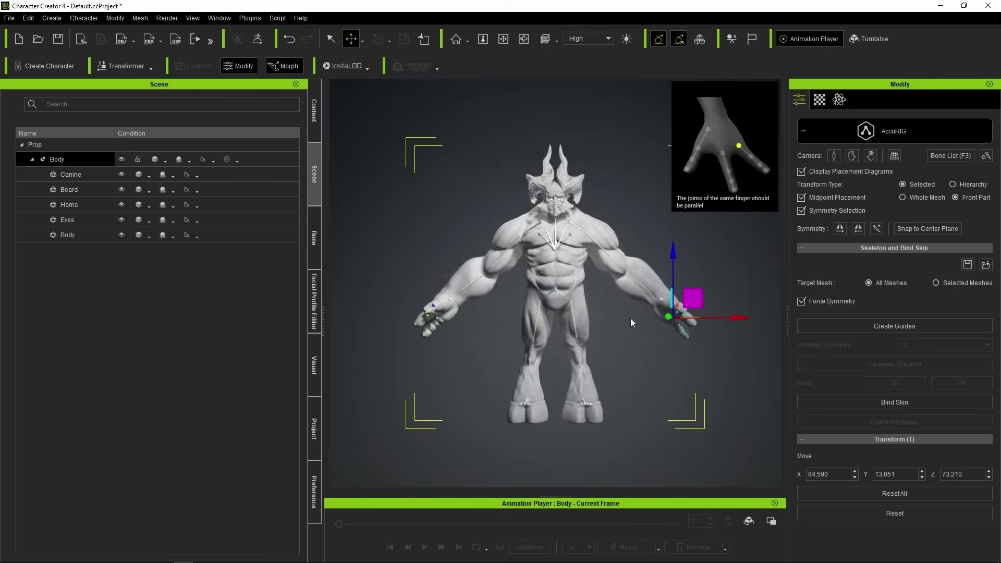
{"action": "key", "text": "w"}
{"action": "mouse_move", "coordinate": [633, 320]}
{"action": "right_mouse_down"}
{"action": "mouse_move", "coordinate": [335, 283]}
{"action": "mouse_move", "coordinate": [640, 355]}
{"action": "right_mouse_up"}
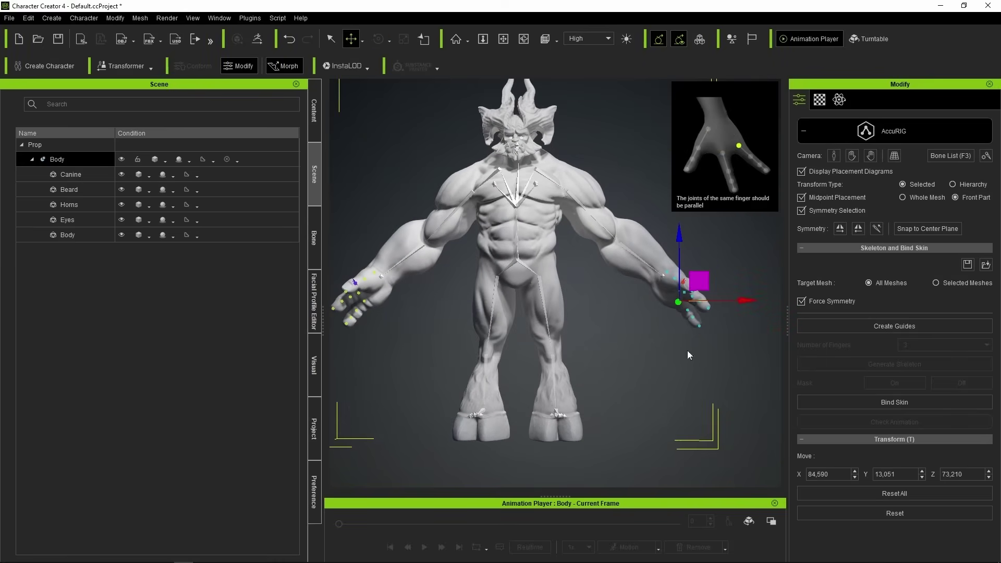
{"action": "left_click", "coordinate": [883, 402]}
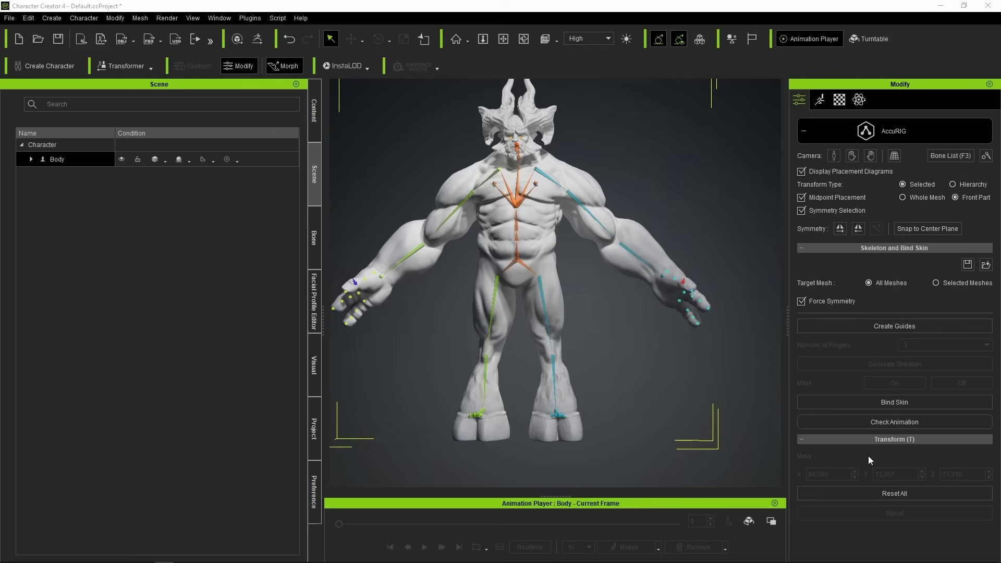
Apply and play the Walk_M test motion, orbiting from a side view back to the front.
{"action": "left_click", "coordinate": [870, 421]}
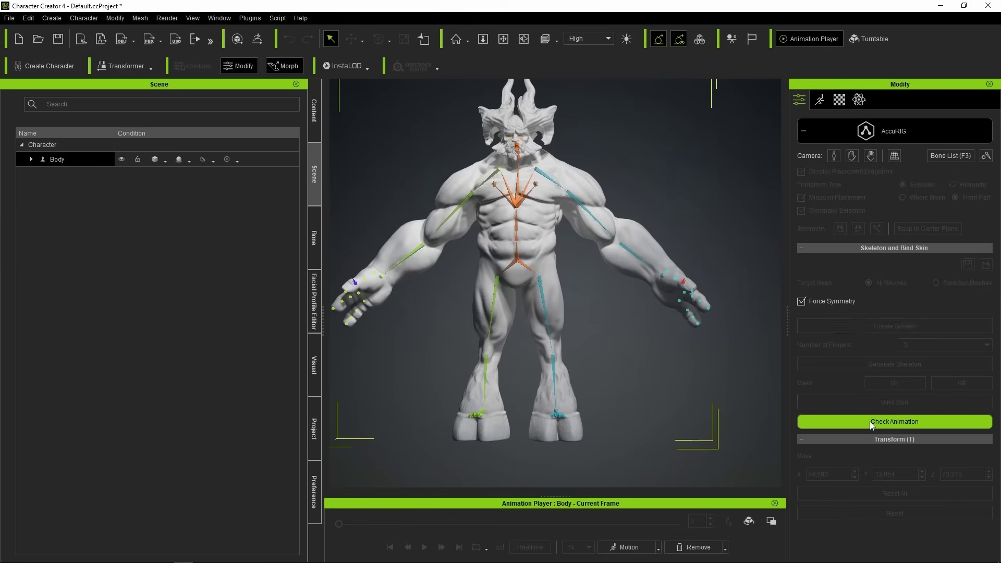
{"action": "right_click", "coordinate": [692, 379]}
{"action": "left_click", "coordinate": [626, 368]}
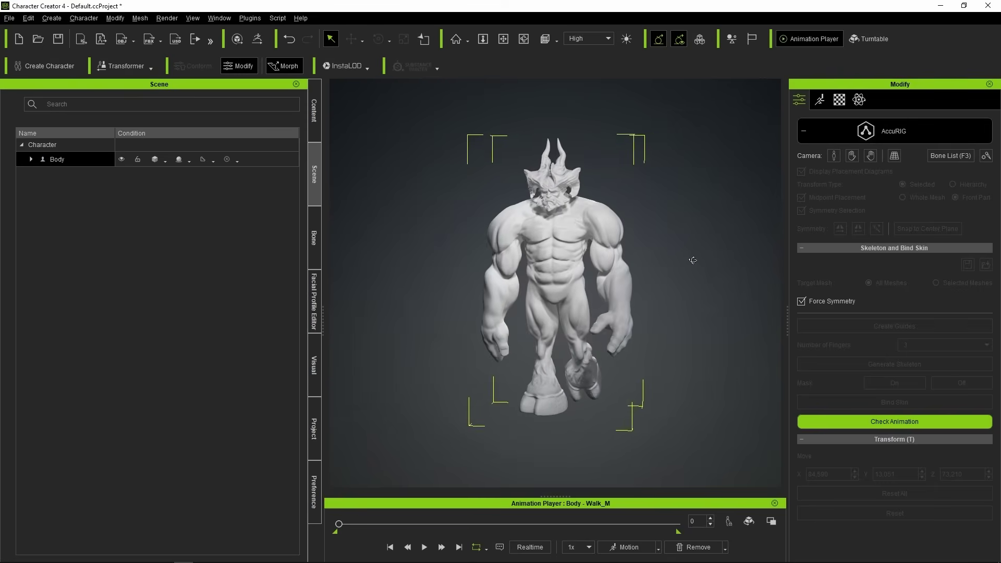
{"action": "left_click", "coordinate": [425, 548]}
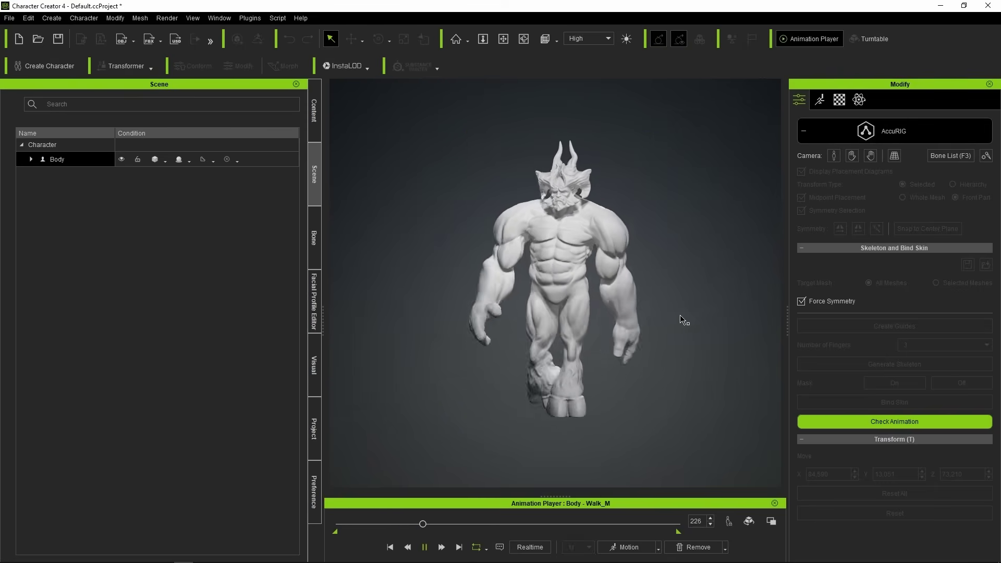
{"action": "right_click_drag", "start_coordinate": [692, 309], "coordinate": [385, 300]}
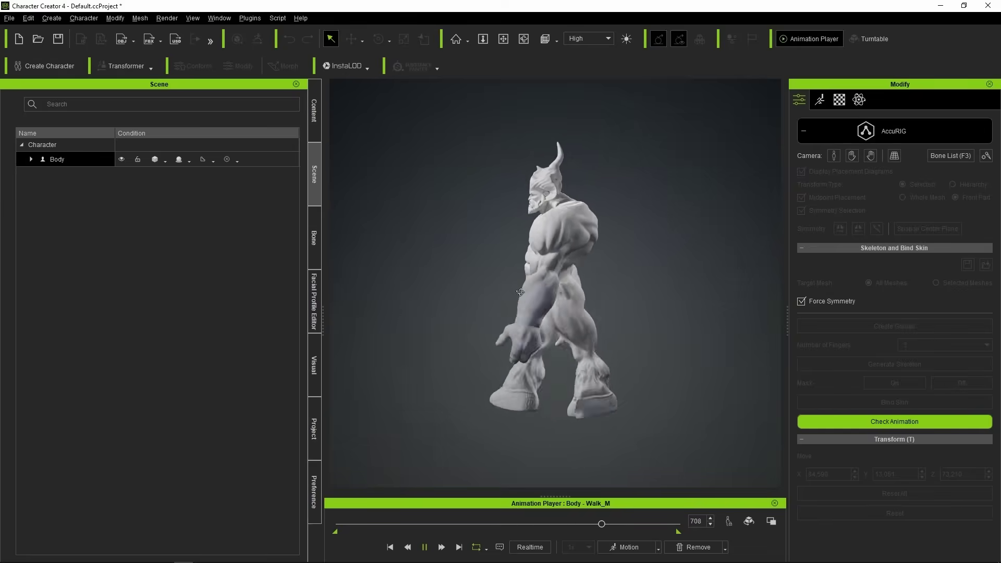
{"action": "right_click_drag", "start_coordinate": [555, 295], "coordinate": [675, 261]}
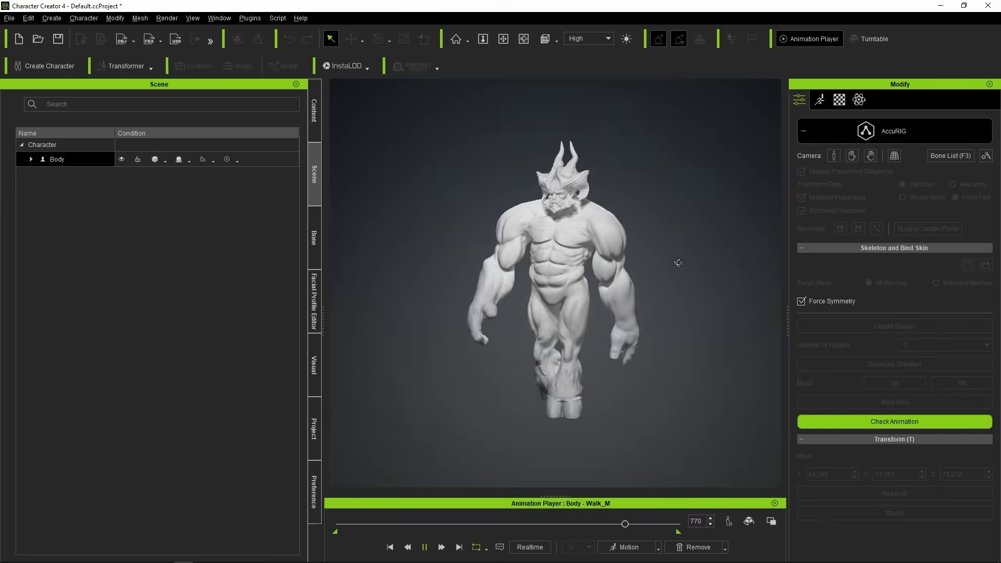
In Pose Offset, tilt the upper torso bone about -21 degrees.
{"action": "left_click", "coordinate": [866, 134]}
{"action": "left_click", "coordinate": [657, 546]}
{"action": "left_click", "coordinate": [708, 391]}
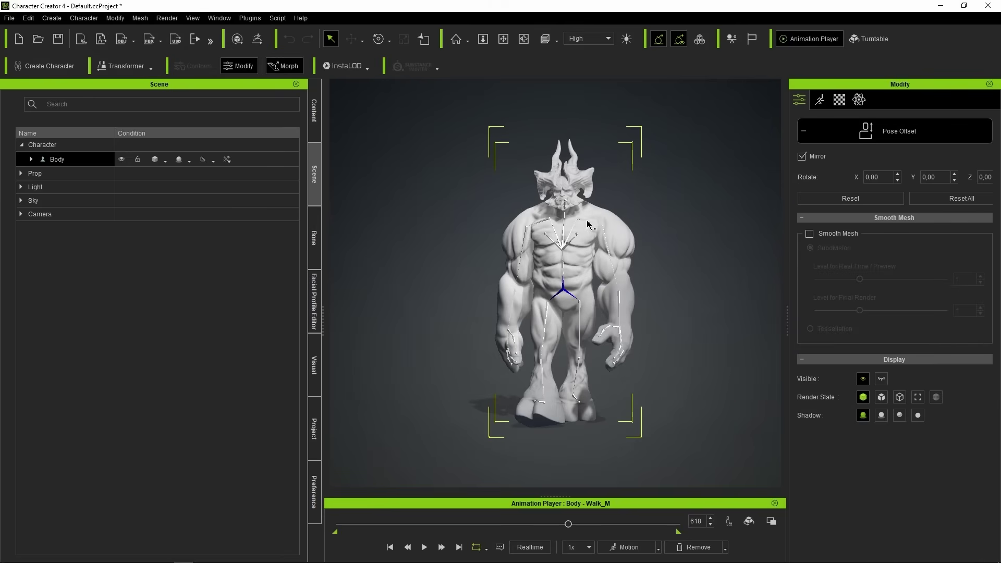
{"action": "scroll", "coordinate": [587, 225], "scroll_direction": "up", "scroll_amount": 2}
{"action": "mouse_move", "coordinate": [526, 193]}
{"action": "left_mouse_down"}
{"action": "mouse_move", "coordinate": [614, 208]}
{"action": "mouse_move", "coordinate": [617, 237]}
{"action": "left_mouse_up"}
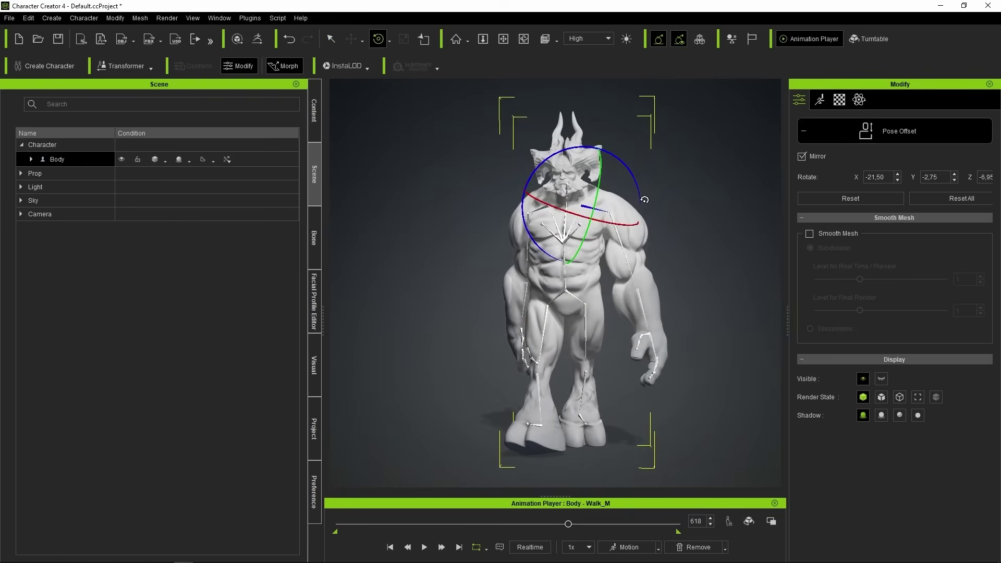
Rotate the upper arm about 5.7 degrees and the pelvis slightly, then play the walk to check.
{"action": "left_click", "coordinate": [391, 523]}
{"action": "left_click", "coordinate": [638, 301]}
{"action": "left_click_drag", "start_coordinate": [638, 301], "coordinate": [589, 252]}
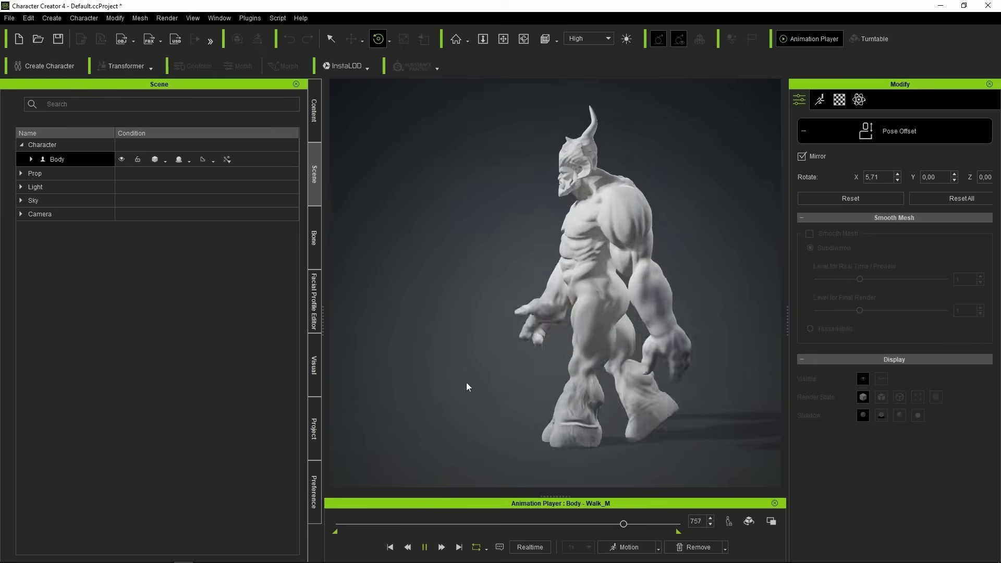
{"action": "left_click_drag", "start_coordinate": [614, 350], "coordinate": [602, 367]}
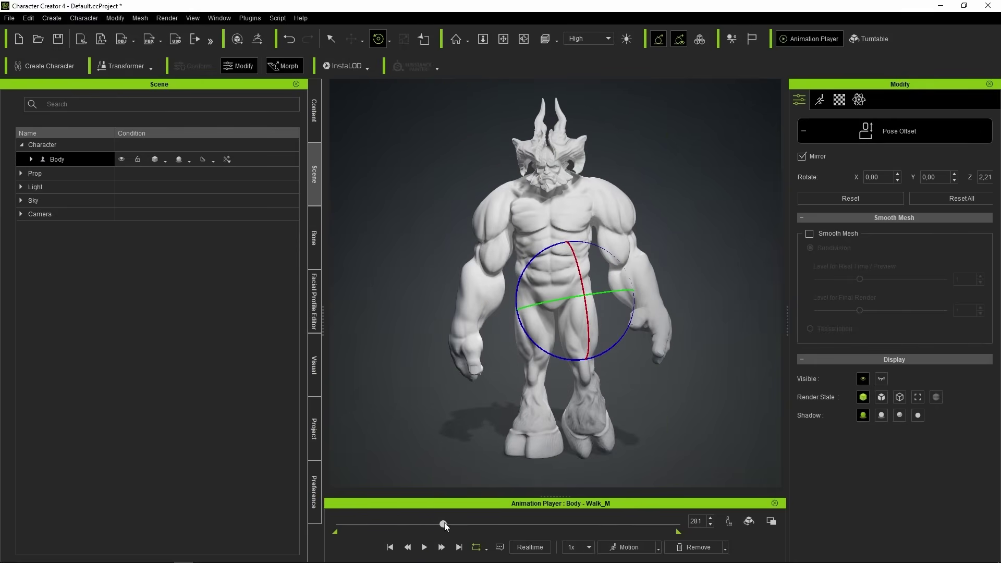
{"action": "key", "text": "space"}
{"action": "right_click_drag", "start_coordinate": [685, 410], "coordinate": [480, 400]}
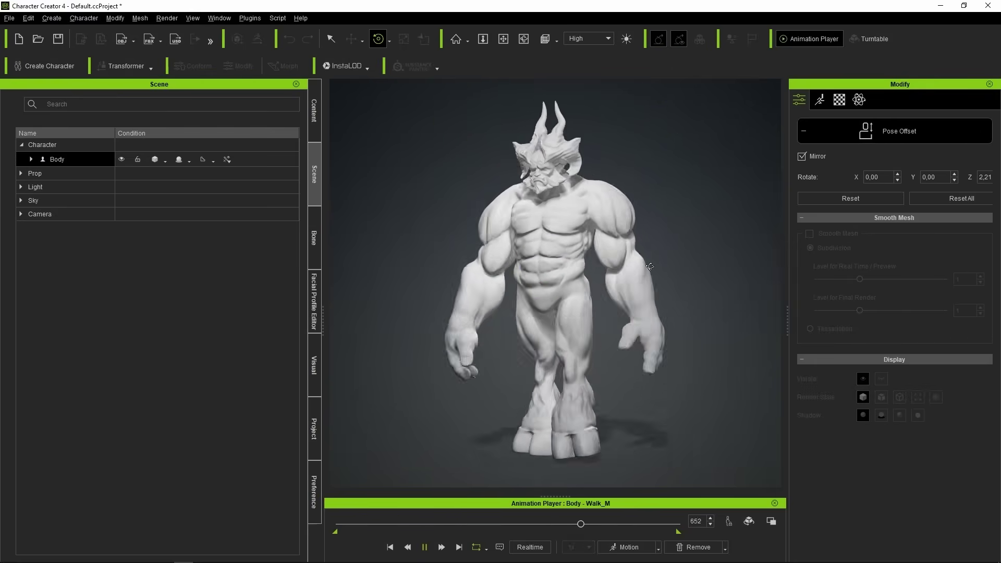
{"action": "key", "text": "space"}
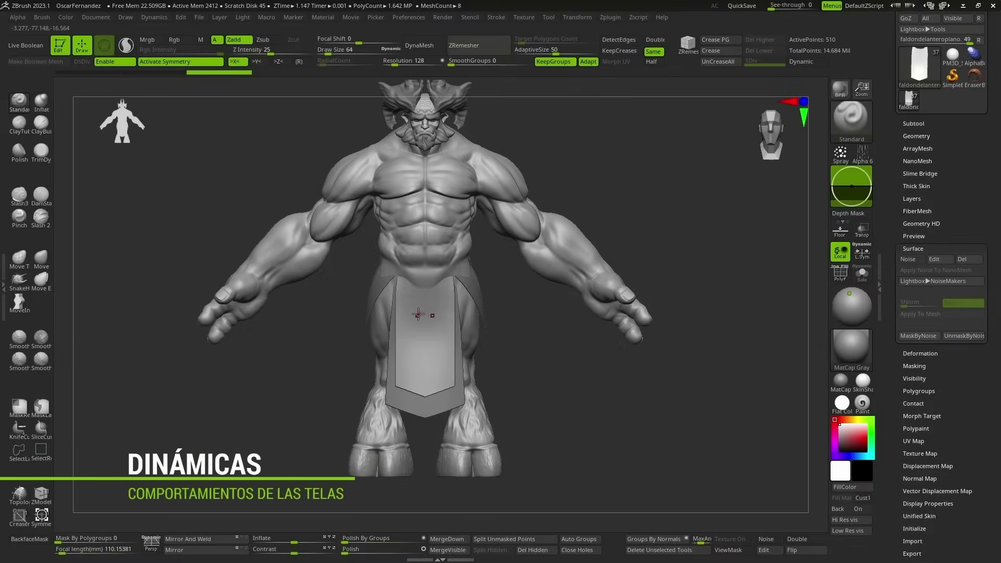
Turn on Rgb and fill the loincloth subtools with black and white, then select the front apron.
{"action": "left_click", "coordinate": [835, 457]}
{"action": "left_click", "coordinate": [844, 486]}
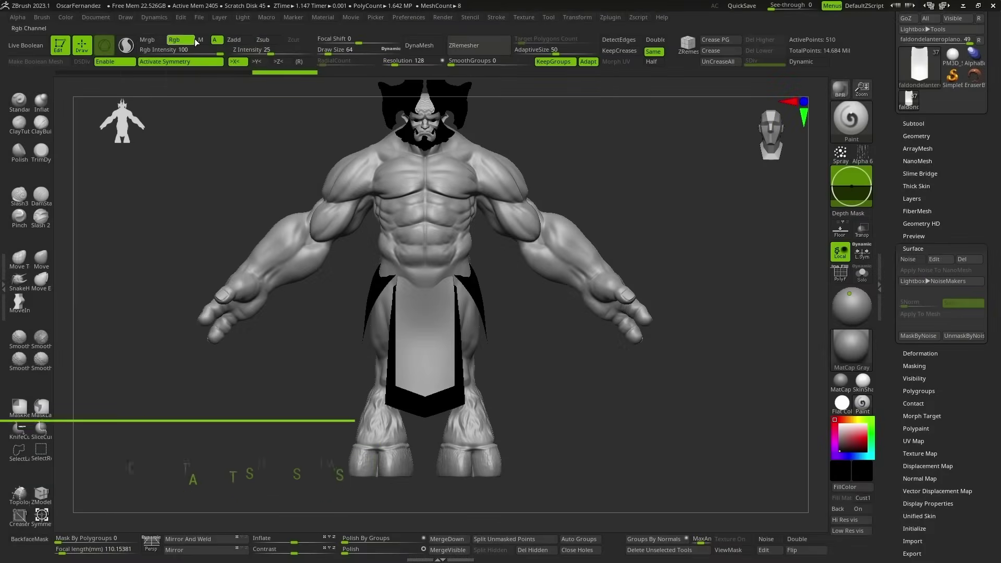
{"action": "left_click", "coordinate": [835, 422]}
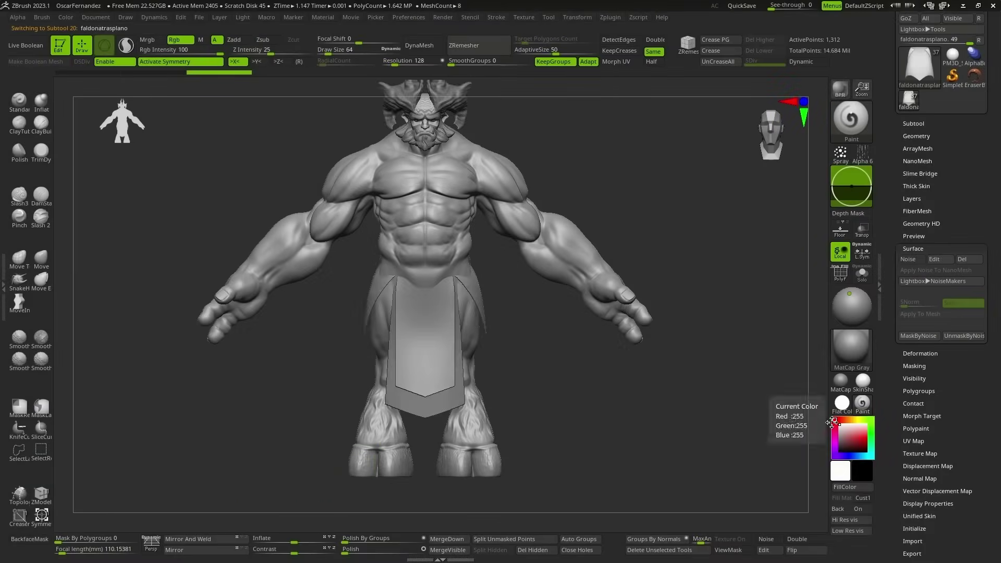
{"action": "left_click", "coordinate": [845, 487]}
{"action": "left_click", "coordinate": [441, 407], "text": "alt"}
{"action": "left_click", "coordinate": [839, 452]}
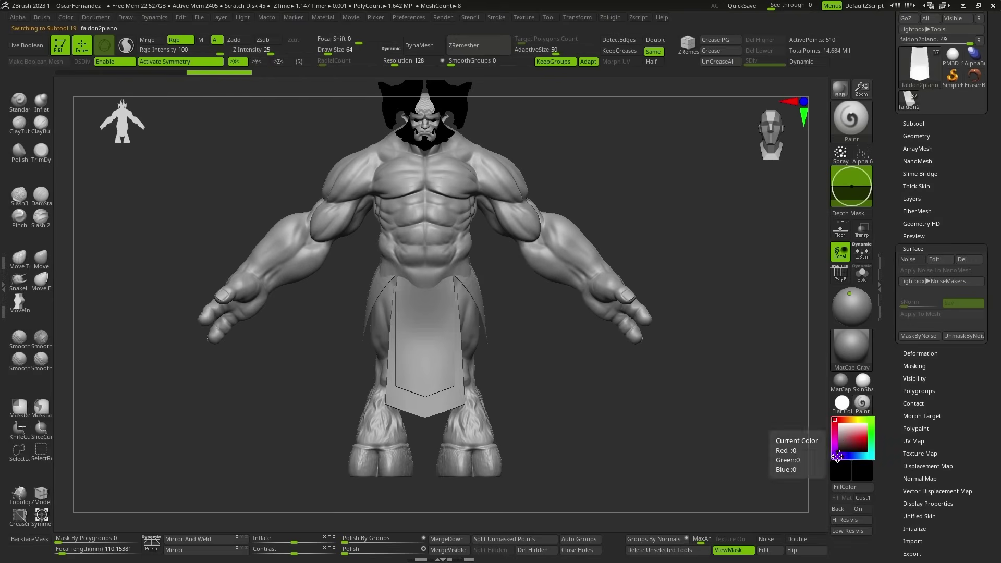
{"action": "left_click", "coordinate": [921, 128]}
{"action": "mouse_move", "coordinate": [949, 228]}
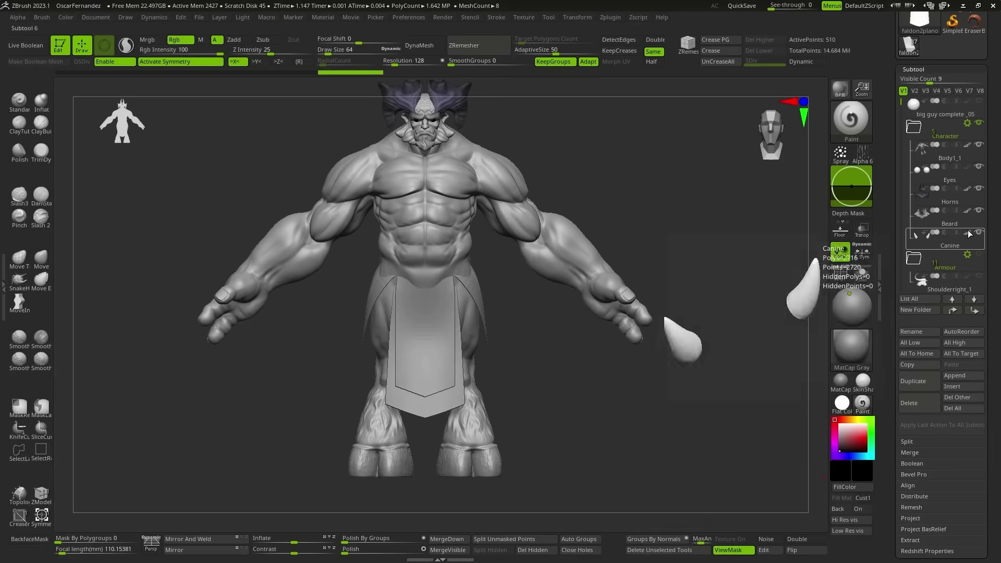
{"action": "left_click_drag", "start_coordinate": [688, 438], "coordinate": [501, 258]}
{"action": "left_click", "coordinate": [457, 369], "text": "alt"}
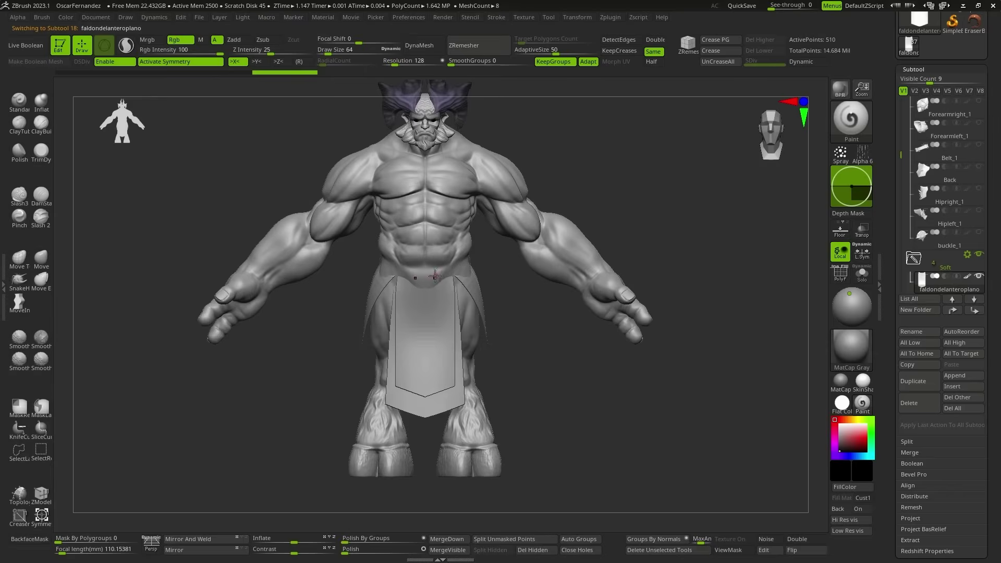
{"action": "scroll", "coordinate": [434, 272], "scroll_direction": "up", "scroll_amount": 3}
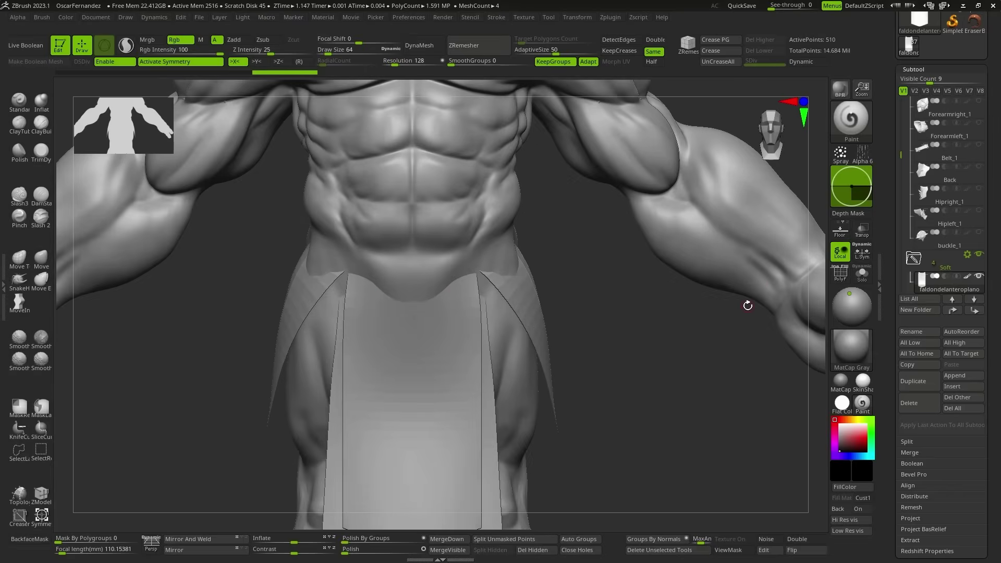
Paint a black-to-white gradient down the front apron with DragRect and a gradient alpha.
{"action": "left_click", "coordinate": [839, 153]}
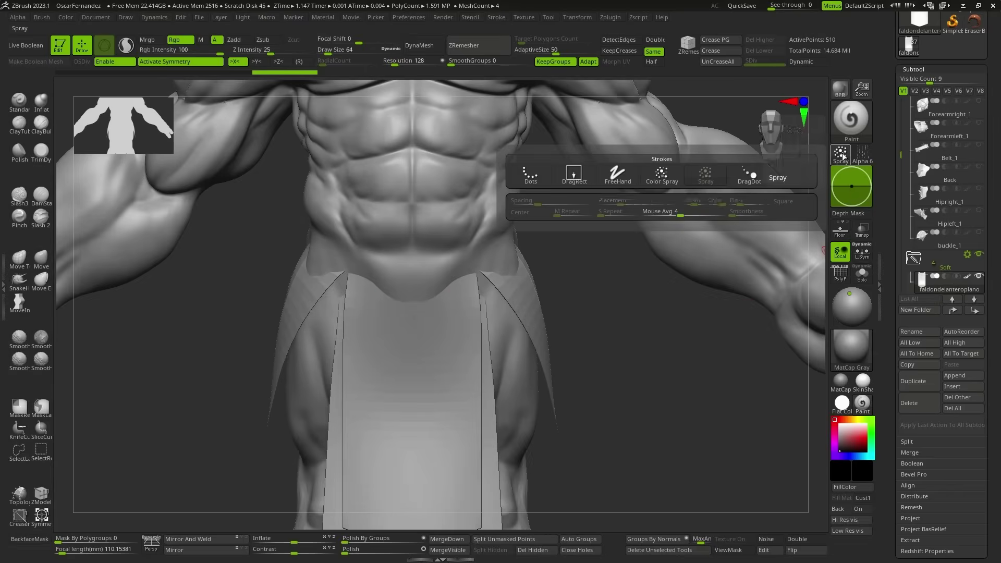
{"action": "left_click", "coordinate": [574, 178]}
{"action": "left_click", "coordinate": [862, 153]}
{"action": "left_click", "coordinate": [771, 290]}
{"action": "left_click_drag", "start_coordinate": [465, 291], "coordinate": [471, 303]}
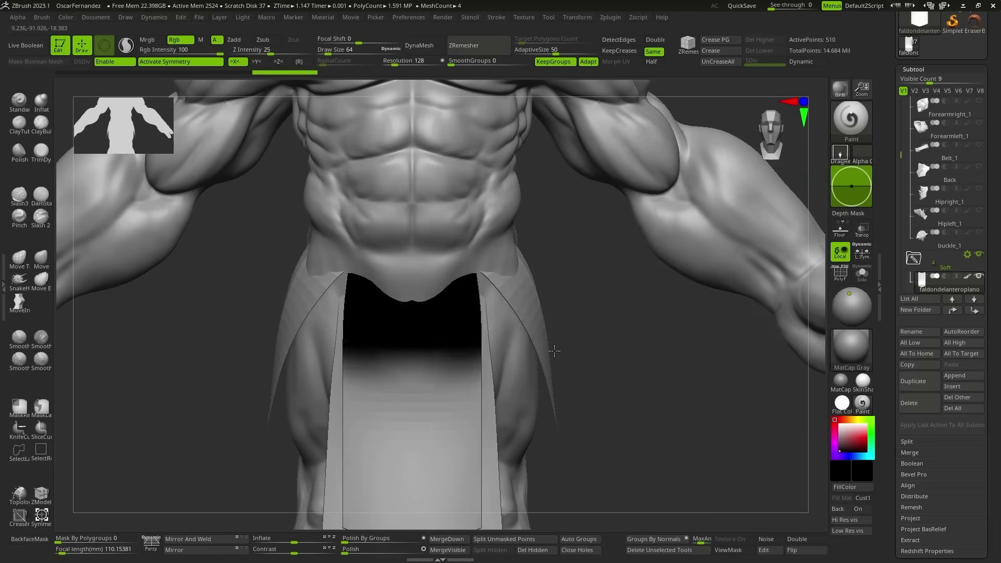
{"action": "scroll", "coordinate": [569, 356], "scroll_direction": "down", "scroll_amount": 3}
{"action": "key", "text": "s"}
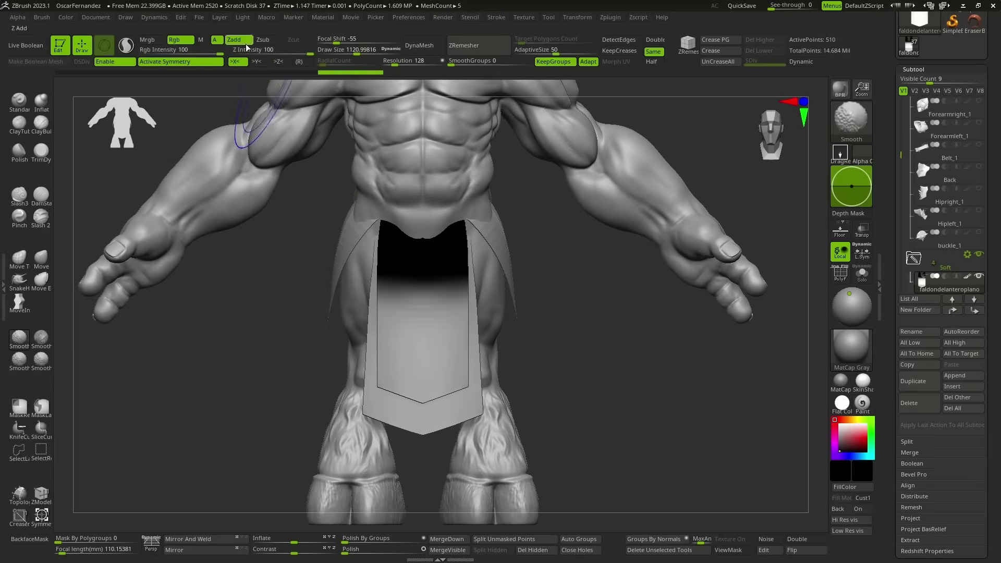
Isolate and inspect the faldon2plano side cloth and faldonatrasplano back cloth pieces.
{"action": "right_click_drag", "start_coordinate": [529, 284], "coordinate": [467, 401]}
{"action": "left_click", "coordinate": [467, 401], "text": "alt"}
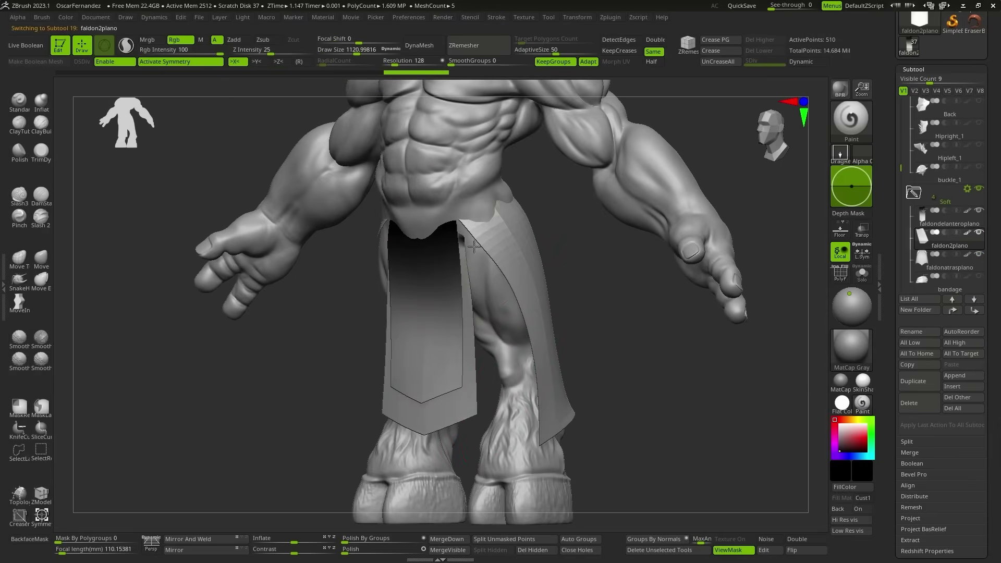
{"action": "left_click", "coordinate": [862, 274]}
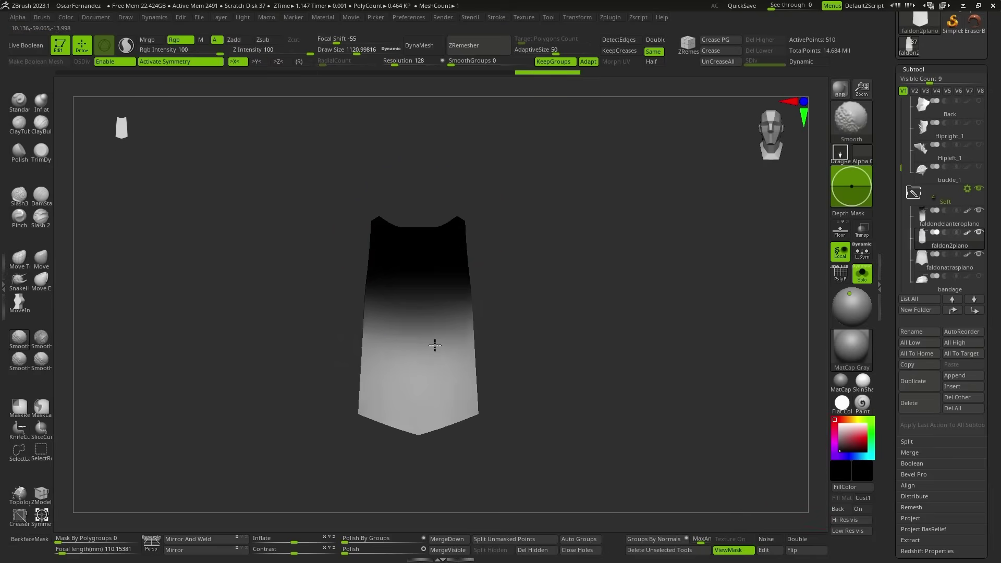
{"action": "left_click", "coordinate": [861, 274]}
{"action": "right_click_drag", "start_coordinate": [519, 268], "coordinate": [495, 334]}
{"action": "left_click", "coordinate": [496, 335], "text": "alt"}
{"action": "left_click", "coordinate": [862, 274]}
{"action": "right_click_drag", "start_coordinate": [476, 251], "coordinate": [542, 235]}
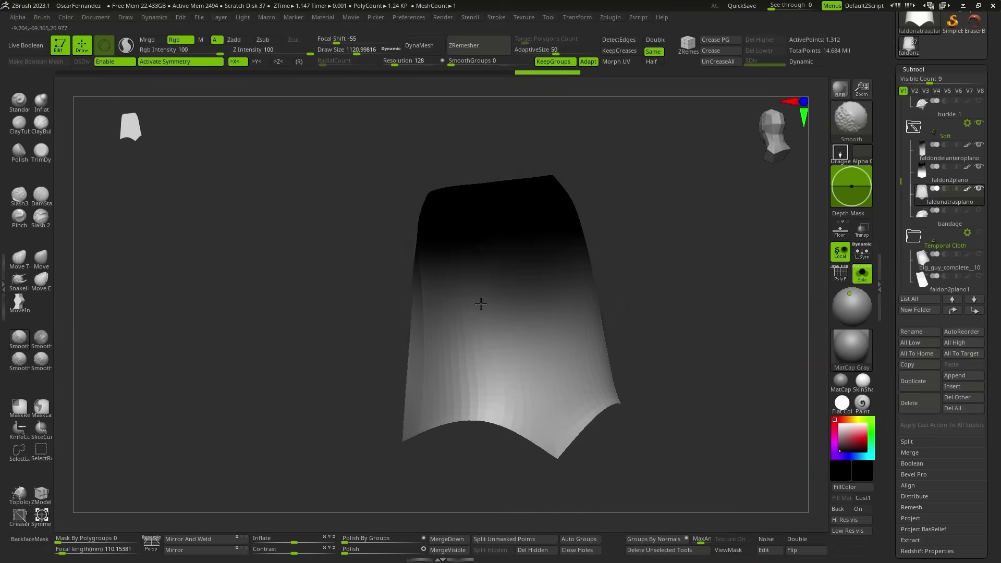
{"action": "mouse_move", "coordinate": [568, 296]}
{"action": "right_mouse_down"}
{"action": "mouse_move", "coordinate": [386, 325]}
{"action": "mouse_move", "coordinate": [549, 317]}
{"action": "right_mouse_up"}
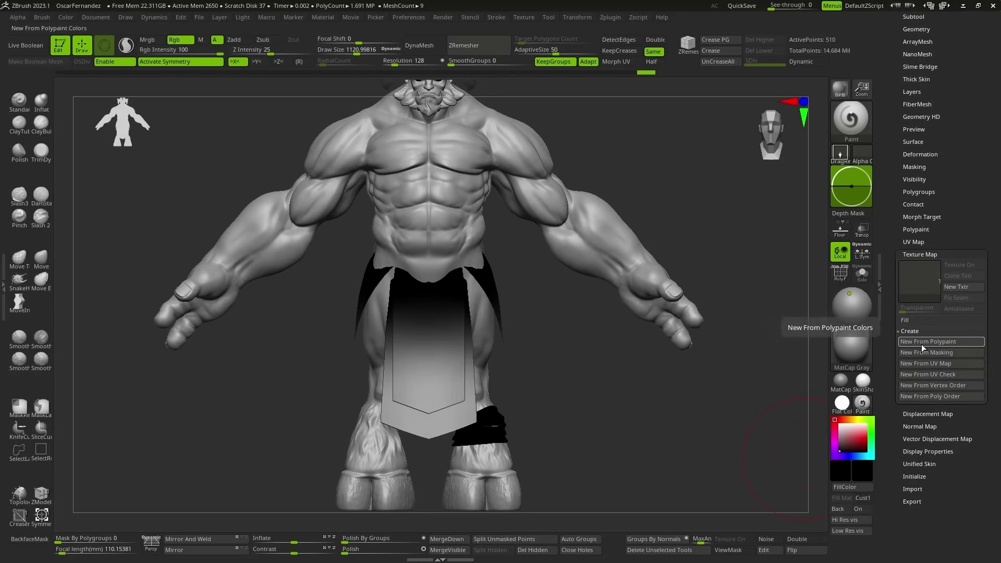
Create a texture map from the polypaint and export it as an image.
{"action": "left_click", "coordinate": [921, 344]}
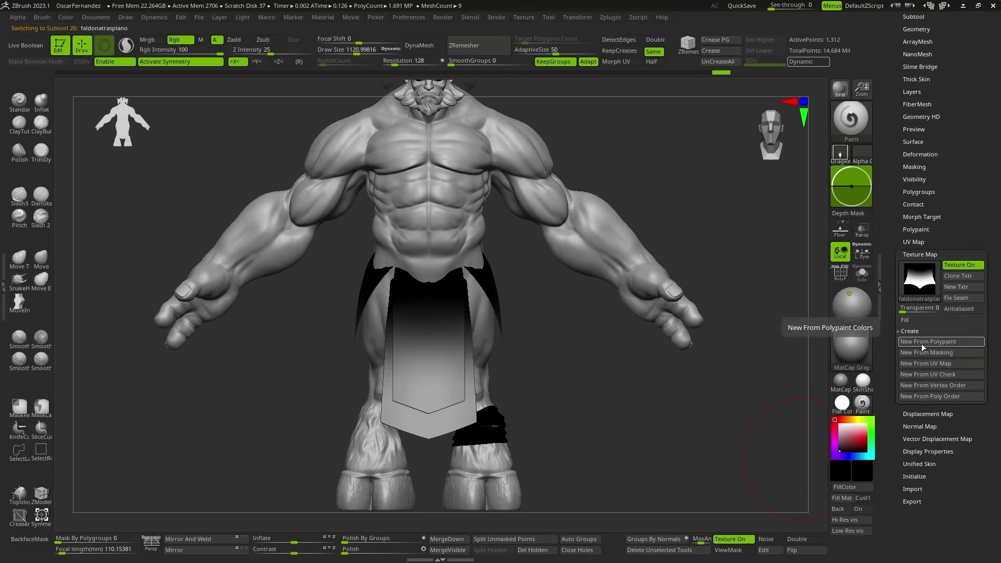
{"action": "left_click", "coordinate": [523, 17]}
{"action": "left_click", "coordinate": [585, 79]}
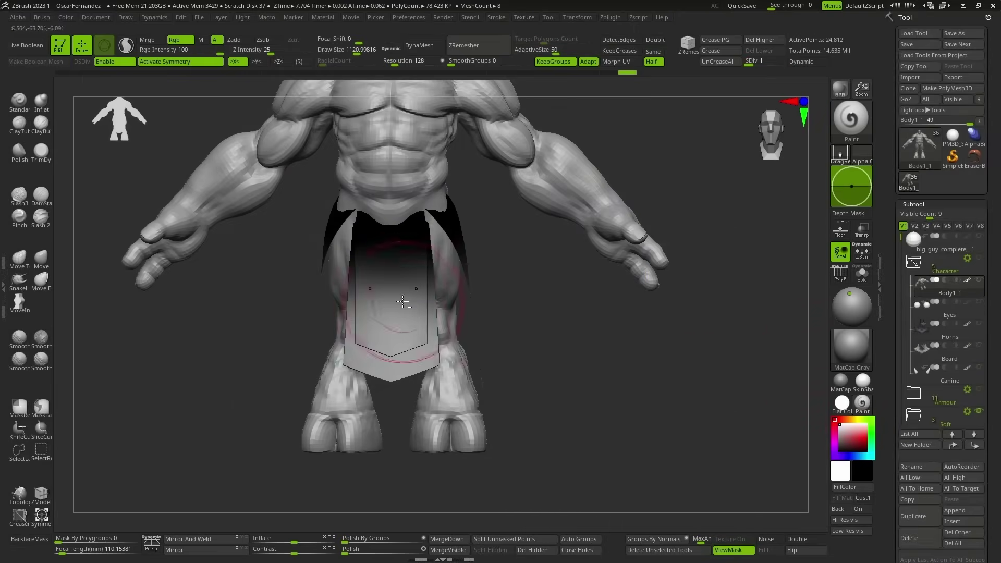
{"action": "left_click", "coordinate": [398, 297], "text": "alt"}
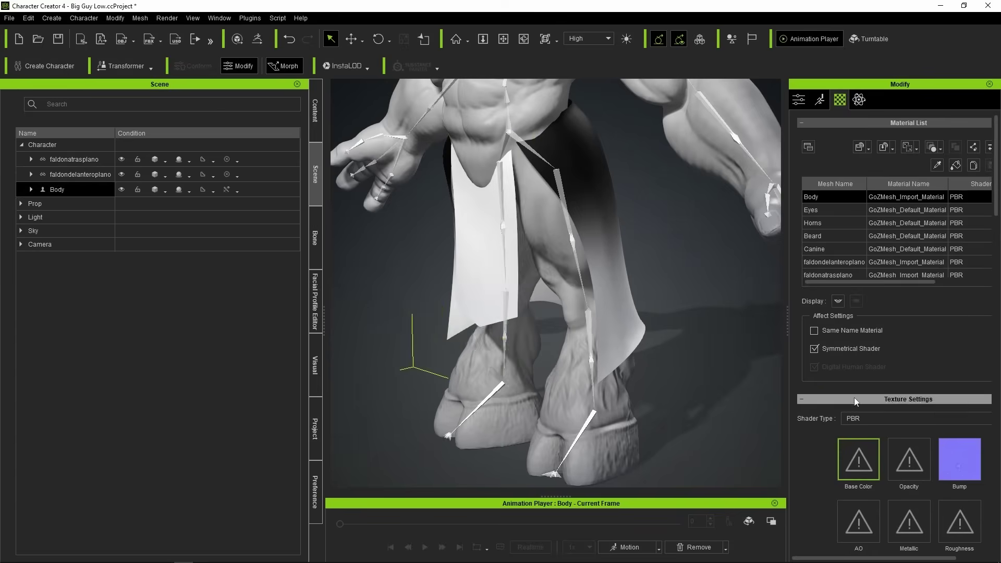
{"action": "scroll", "coordinate": [959, 283], "scroll_direction": "down", "scroll_amount": 10}
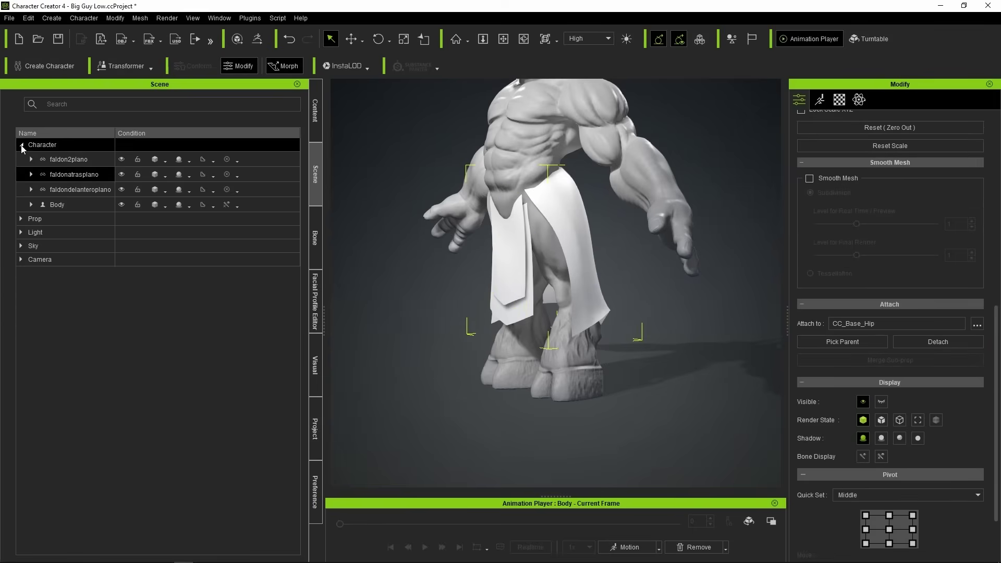
Load Walk_M onto the demon, then stop playback after previewing the hip-attached loincloth.
{"action": "left_click", "coordinate": [660, 546]}
{"action": "left_click", "coordinate": [669, 508]}
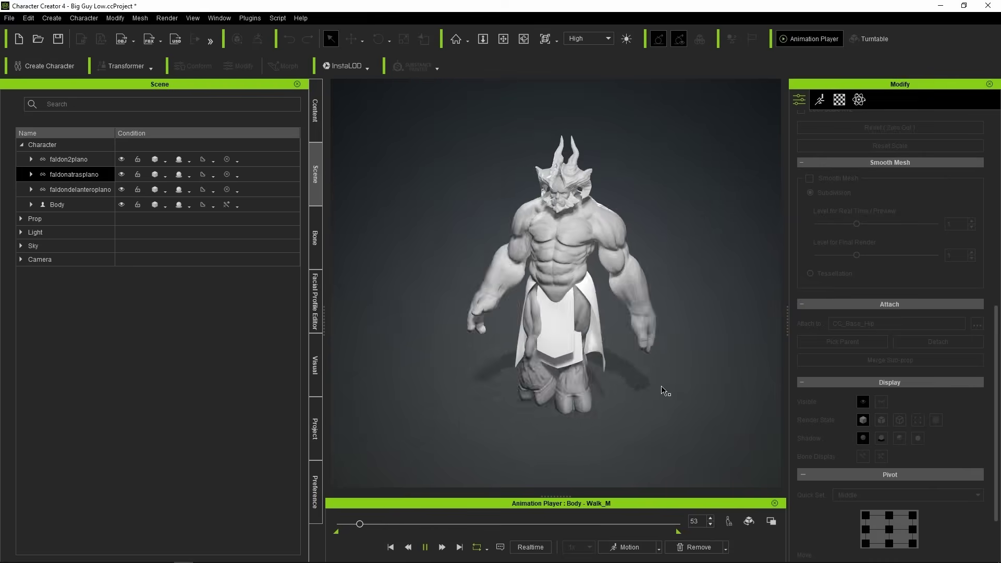
{"action": "key", "text": "space"}
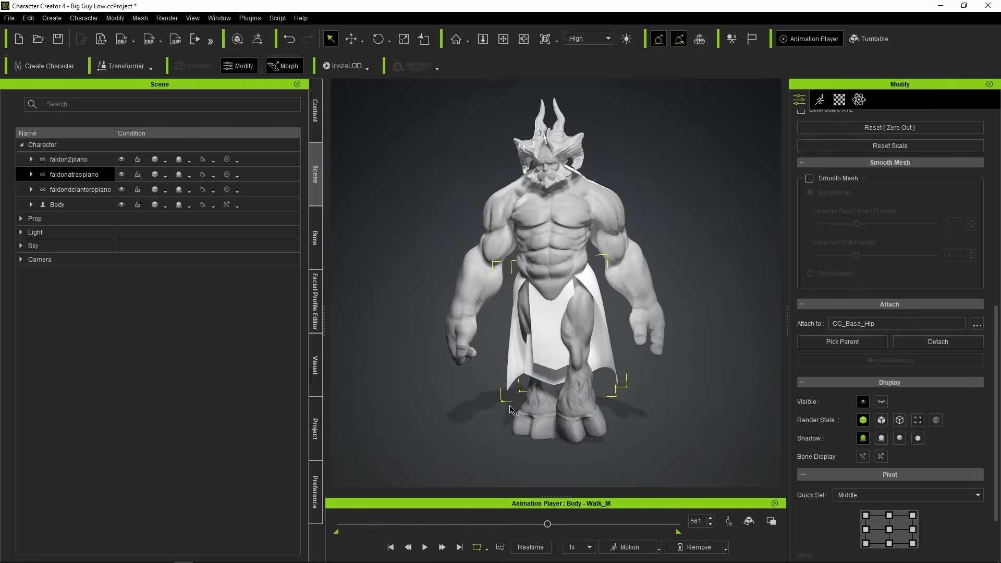
Remove the walk motion and enable physics with a loaded weight map on the front apron.
{"action": "left_click", "coordinate": [726, 551]}
{"action": "left_click", "coordinate": [80, 189]}
{"action": "left_click", "coordinate": [859, 99]}
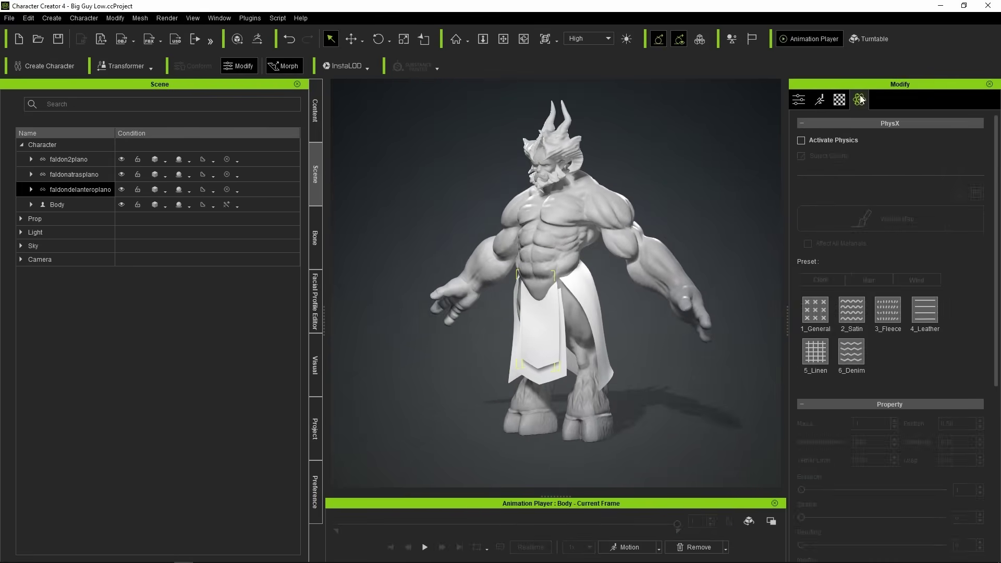
{"action": "left_click", "coordinate": [801, 140]}
{"action": "left_click", "coordinate": [890, 219]}
{"action": "left_click", "coordinate": [482, 335]}
{"action": "double_click", "coordinate": [112, 156]}
Enable physics and load weight maps for the back and side cloth pieces.
{"action": "left_click", "coordinate": [80, 174]}
{"action": "left_click", "coordinate": [802, 140]}
{"action": "left_click", "coordinate": [890, 219]}
{"action": "left_click", "coordinate": [69, 159]}
{"action": "left_click", "coordinate": [801, 140]}
{"action": "left_click", "coordinate": [483, 335]}
{"action": "double_click", "coordinate": [234, 161]}
{"action": "left_click", "coordinate": [564, 131]}
{"action": "right_click", "coordinate": [598, 344]}
Test cloth simulation with the walk, reset to bind pose, and select the demon's Body for collision editing.
{"action": "left_click", "coordinate": [720, 391]}
{"action": "left_click", "coordinate": [76, 190]}
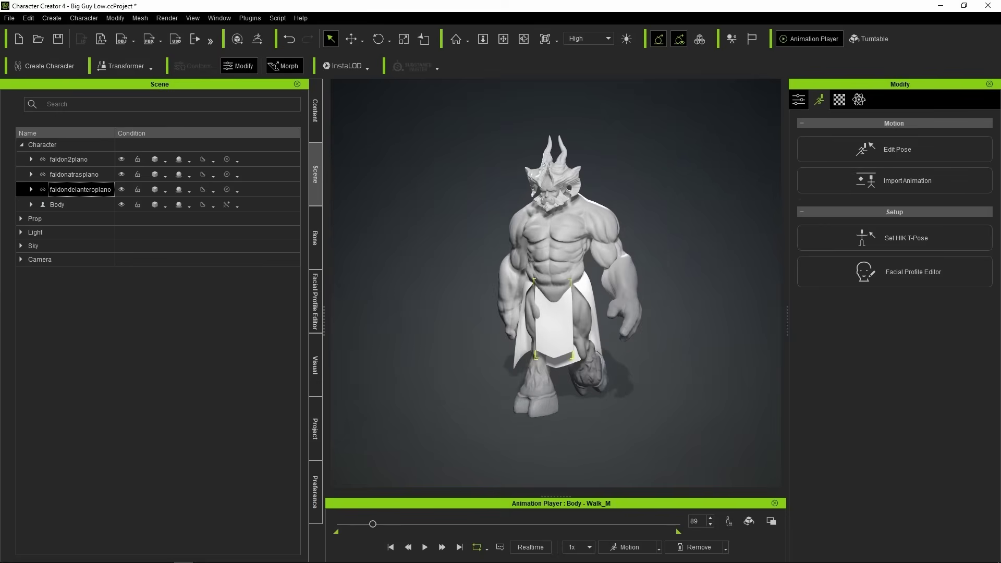
{"action": "left_click", "coordinate": [95, 205]}
{"action": "left_click", "coordinate": [748, 38]}
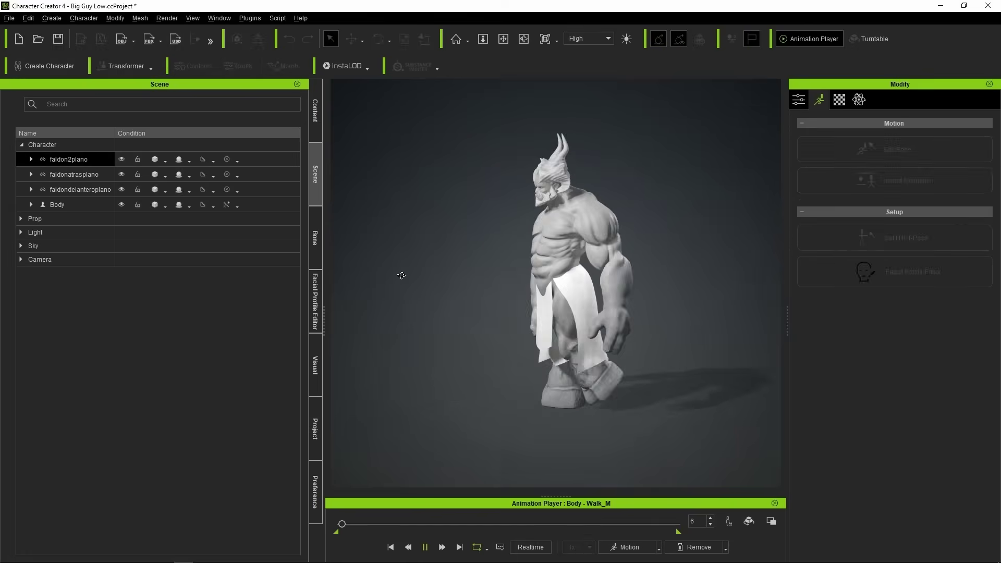
{"action": "left_click", "coordinate": [726, 547]}
{"action": "left_click", "coordinate": [712, 532]}
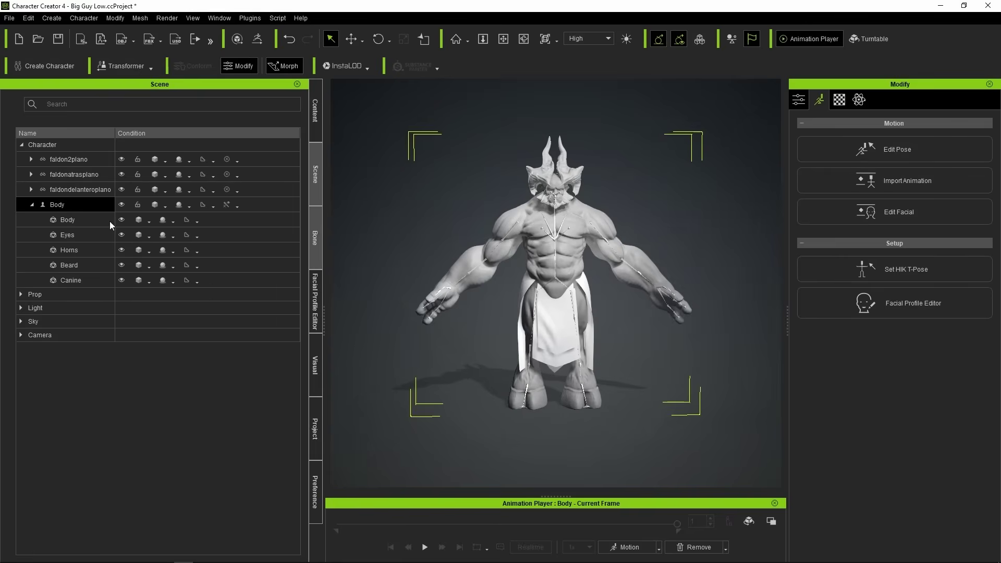
{"action": "left_click", "coordinate": [92, 206]}
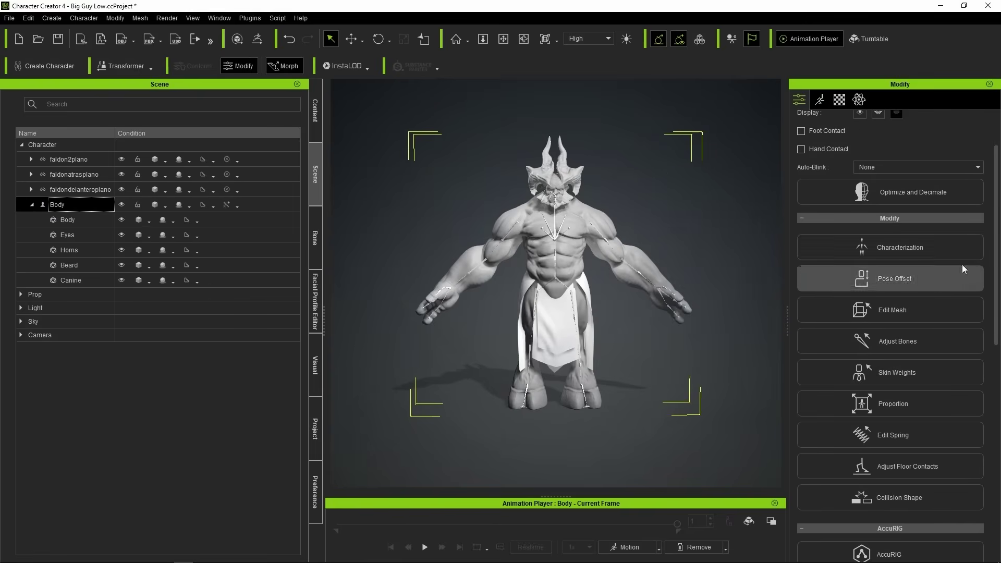
{"action": "scroll", "coordinate": [970, 259], "scroll_direction": "down", "scroll_amount": 1}
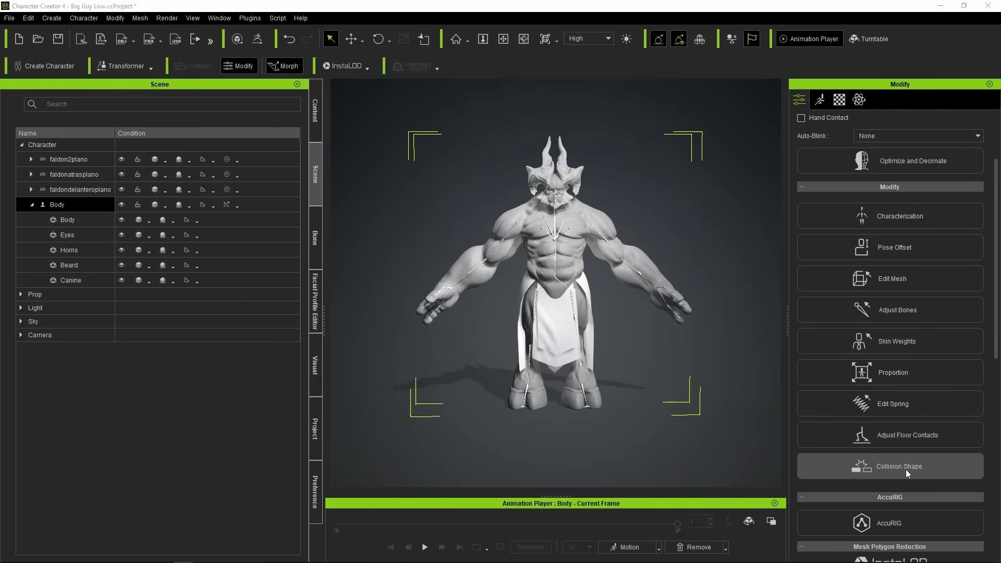
{"action": "left_click", "coordinate": [905, 466]}
Select a body collision capsule, switch to the Scale tool, and orbit around the walking demon.
{"action": "left_click", "coordinate": [93, 221]}
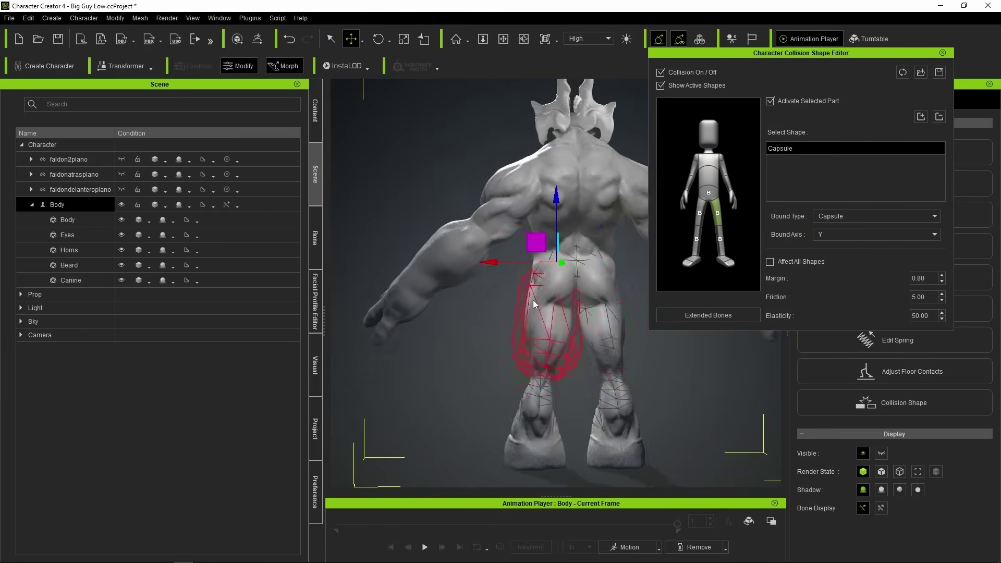
{"action": "left_click", "coordinate": [403, 39]}
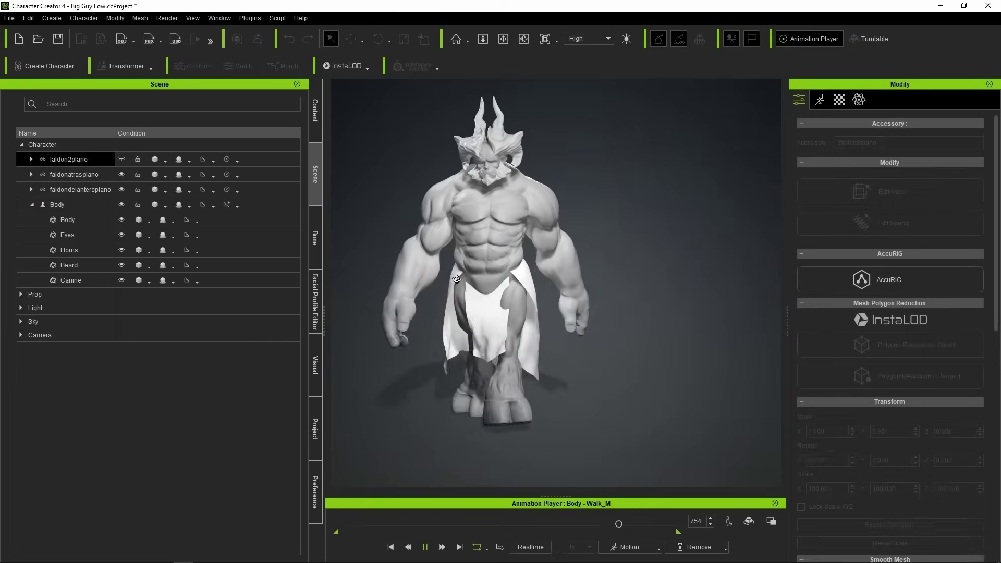
{"action": "right_click_drag", "start_coordinate": [456, 279], "coordinate": [401, 290]}
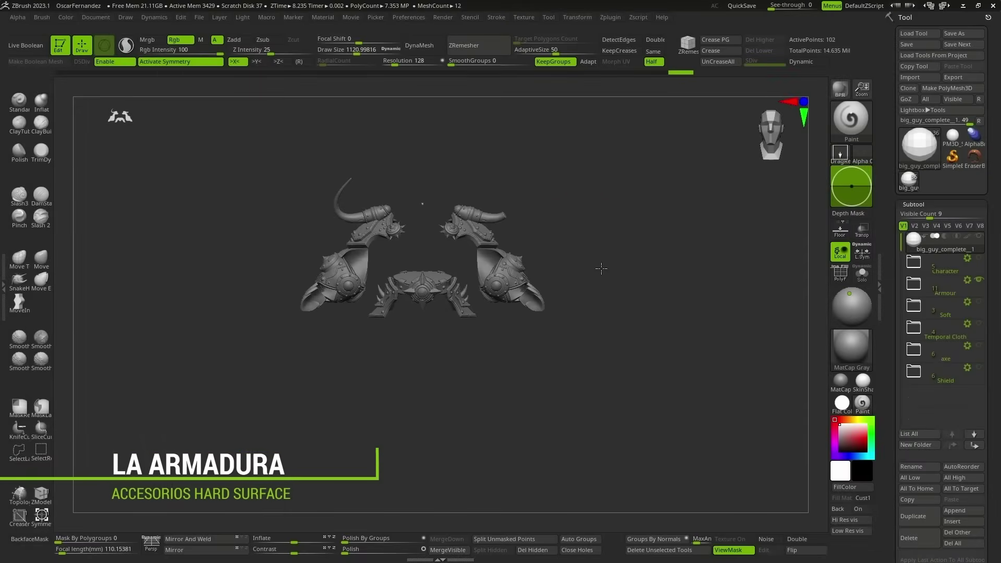
{"action": "mouse_move", "coordinate": [931, 266]}
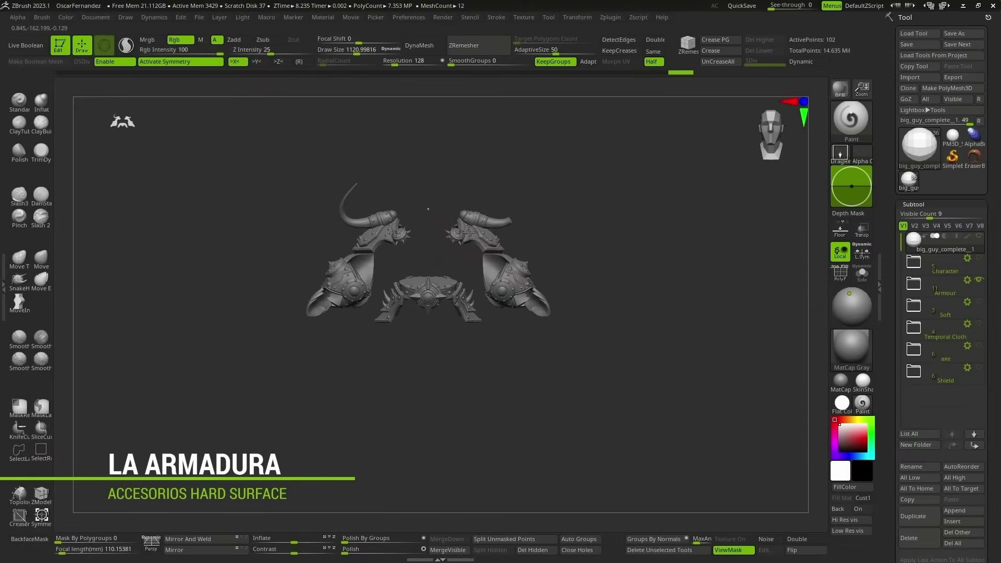
Select the left shoulder armour subtool and send all visible pieces with GoZ Visible.
{"action": "left_click", "coordinate": [467, 232], "text": "alt"}
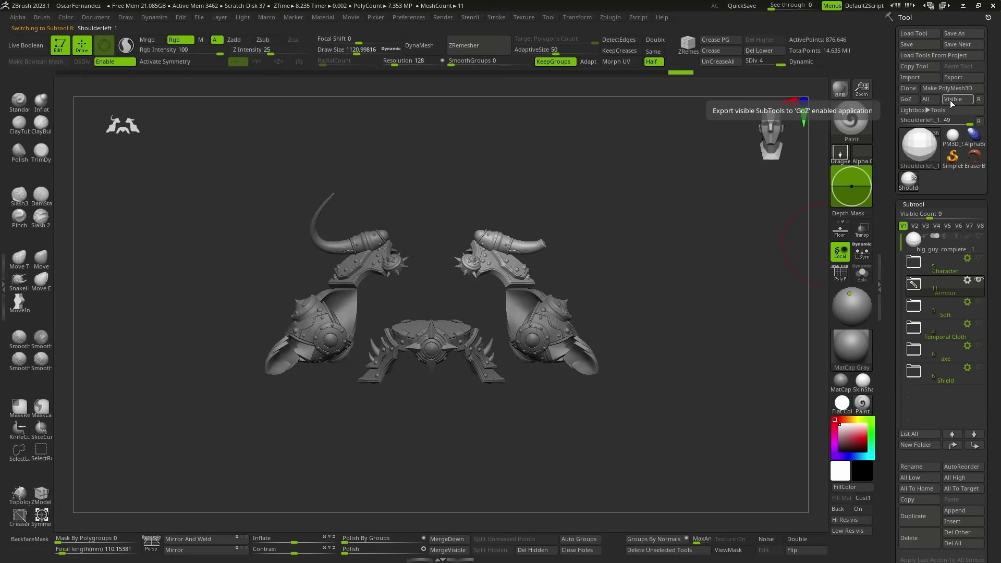
{"action": "left_click", "coordinate": [950, 101]}
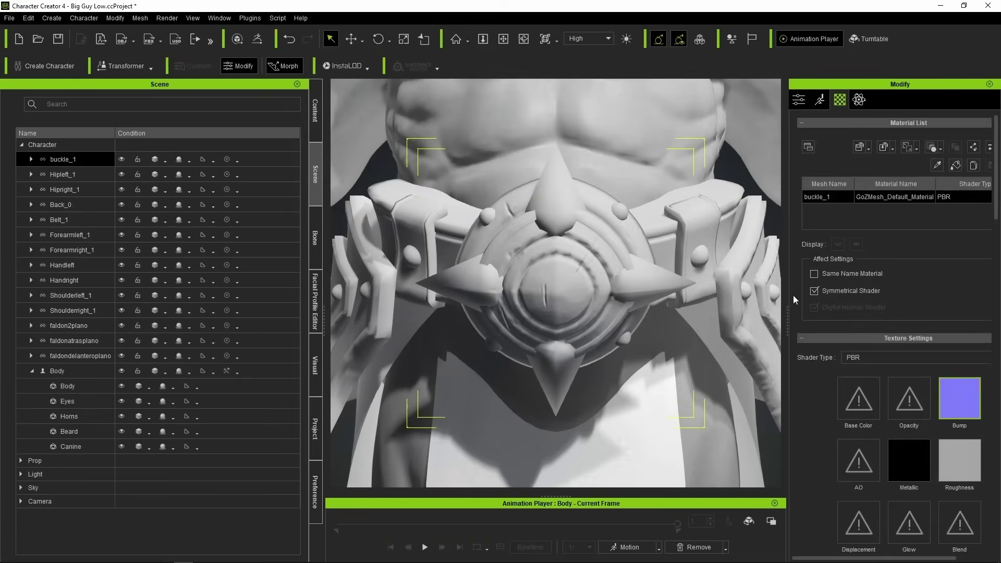
{"action": "scroll", "coordinate": [899, 312], "scroll_direction": "down", "scroll_amount": 4}
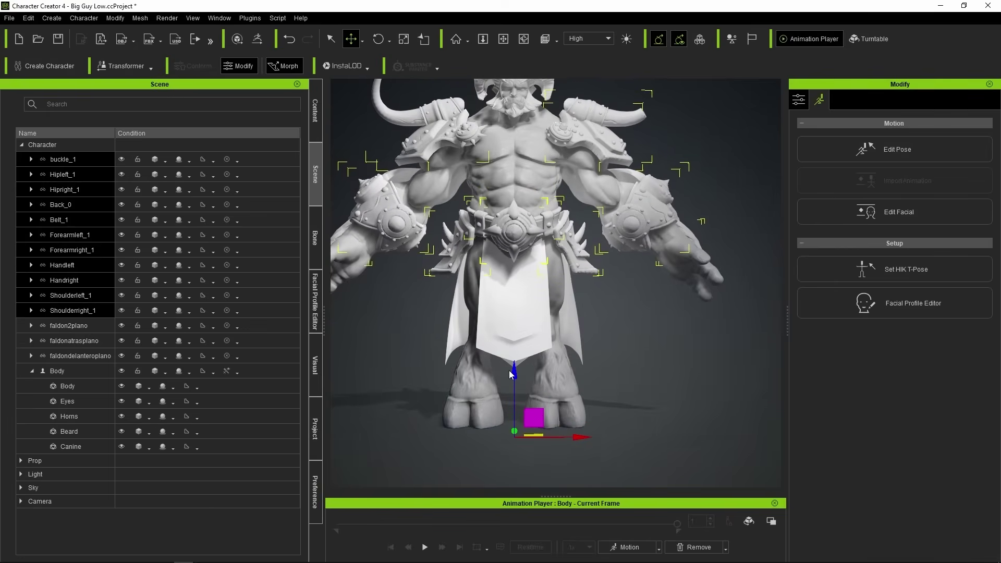
Review the hip armour piece's attach settings while orbiting around the armoured demon.
{"action": "right_click_drag", "start_coordinate": [510, 375], "coordinate": [677, 336]}
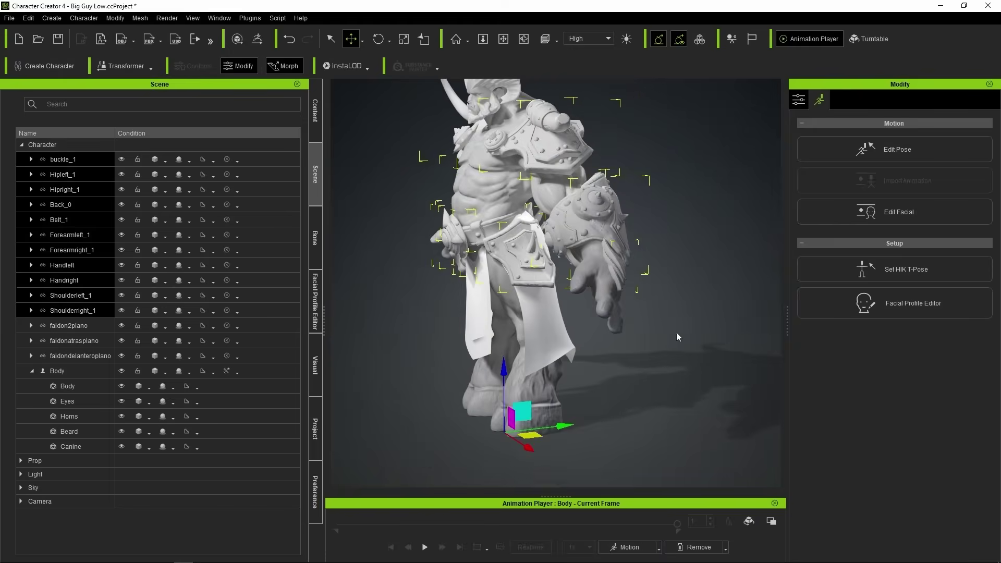
{"action": "left_click", "coordinate": [550, 248]}
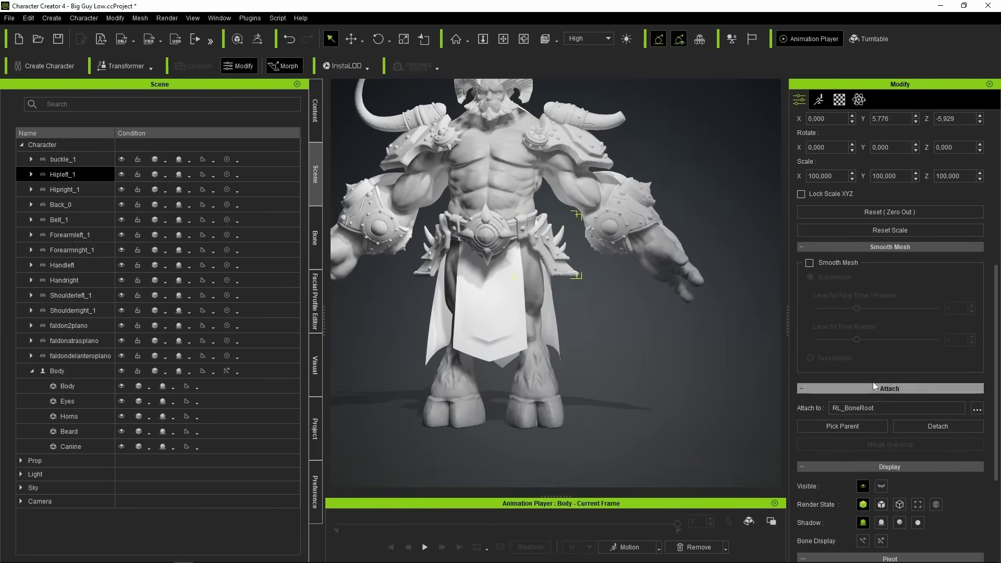
{"action": "scroll", "coordinate": [625, 312], "scroll_direction": "up", "scroll_amount": 3}
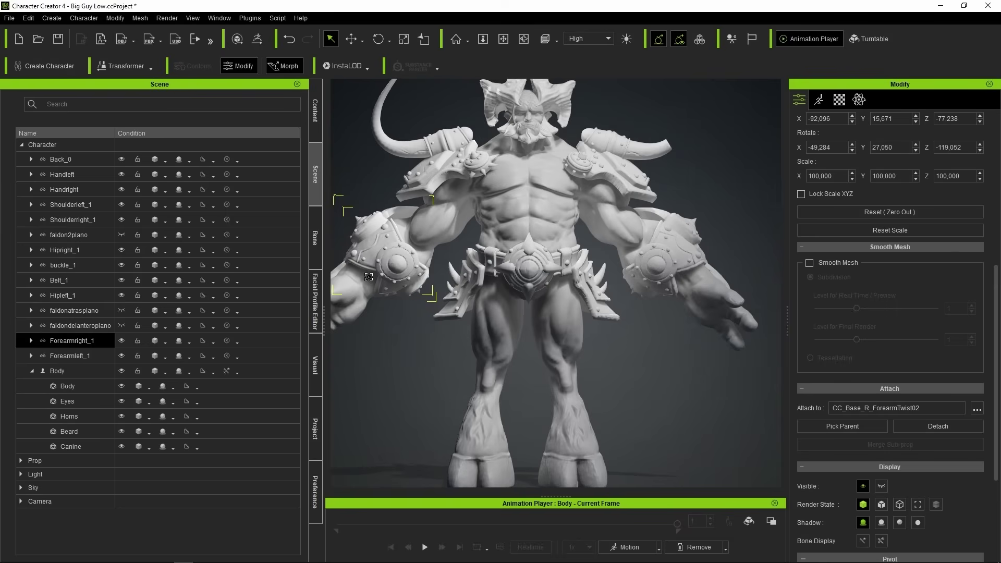
{"action": "scroll", "coordinate": [429, 333], "scroll_direction": "down", "scroll_amount": 2}
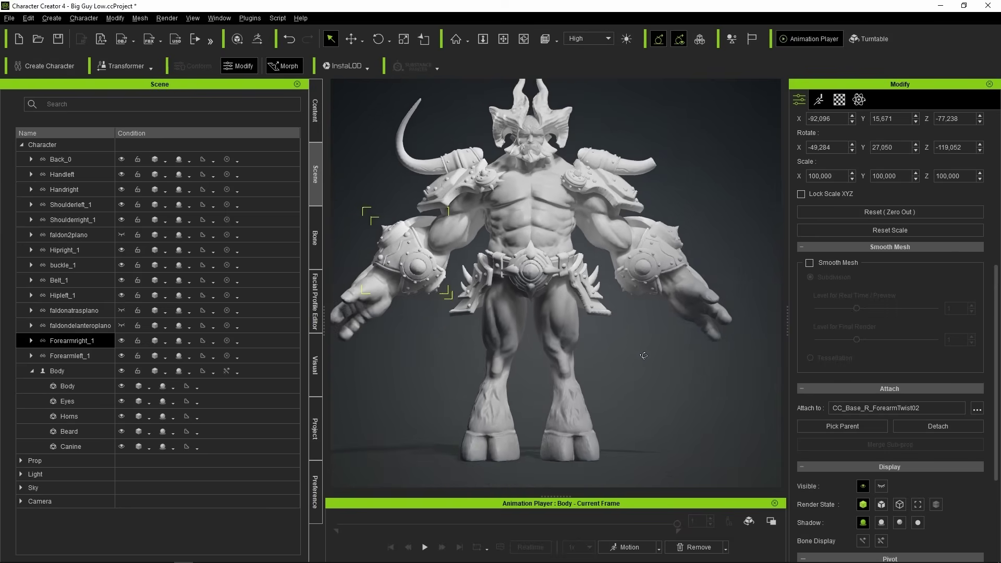
{"action": "right_click_drag", "start_coordinate": [694, 357], "coordinate": [533, 370]}
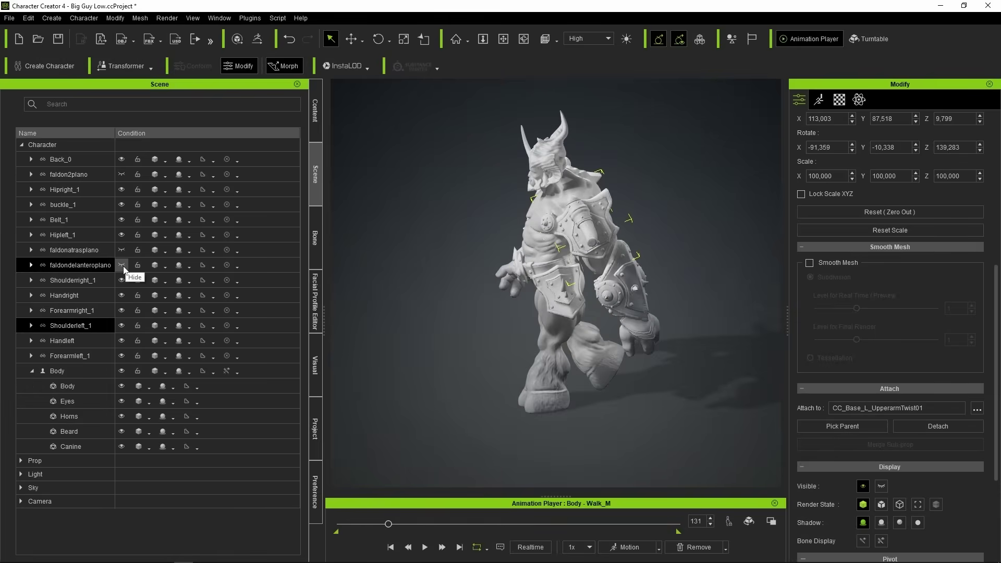
Play the Walk_M animation to test how the armour follows the demon.
{"action": "key", "text": "space"}
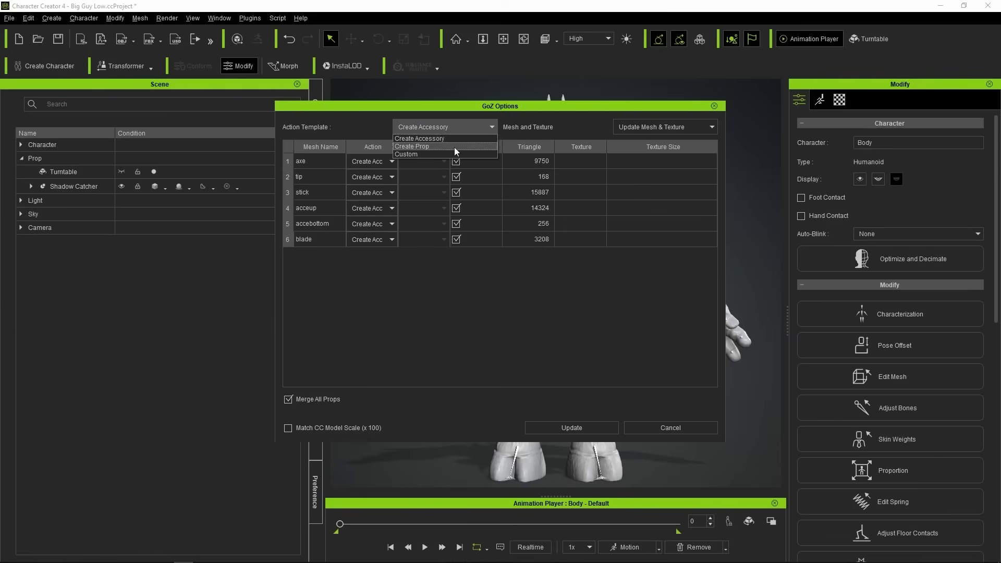
Import the axe pieces as props and expand the axe's sub-meshes beside the demon.
{"action": "left_click", "coordinate": [588, 428]}
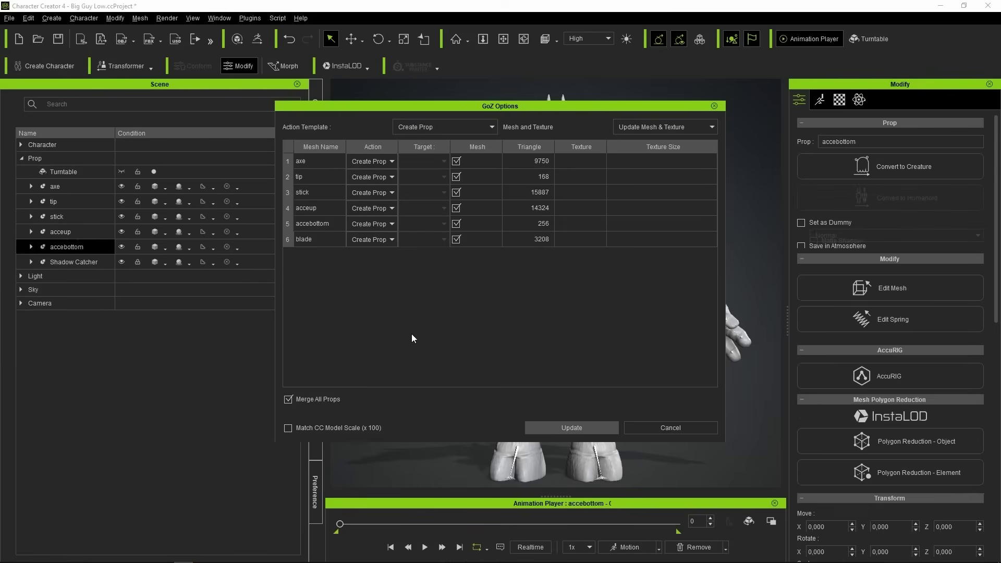
{"action": "key", "text": "e"}
{"action": "left_click", "coordinate": [32, 186]}
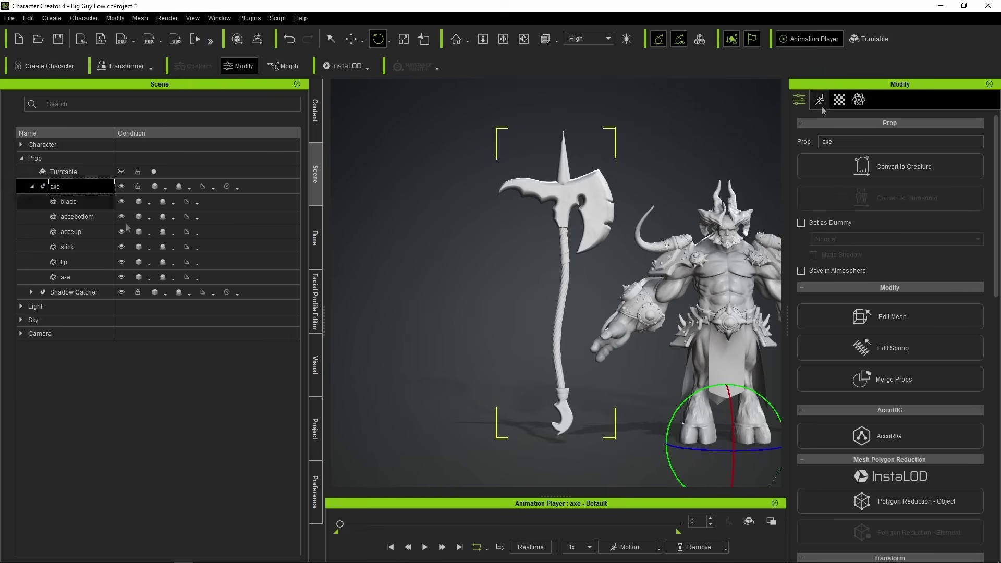
{"action": "scroll", "coordinate": [974, 307], "scroll_direction": "down", "scroll_amount": 5}
{"action": "scroll", "coordinate": [975, 307], "scroll_direction": "down", "scroll_amount": 5}
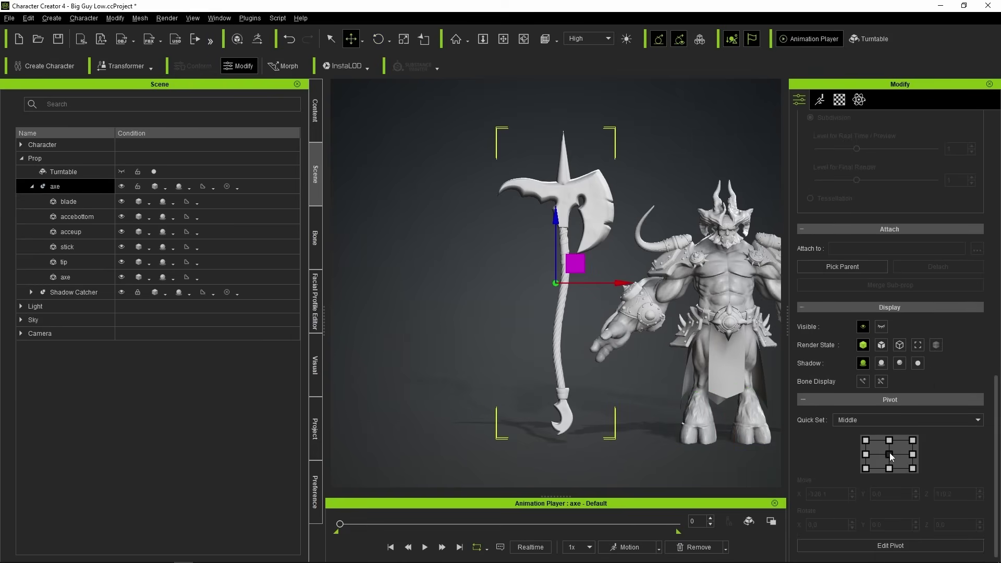
{"action": "right_click_drag", "start_coordinate": [584, 262], "coordinate": [489, 157]}
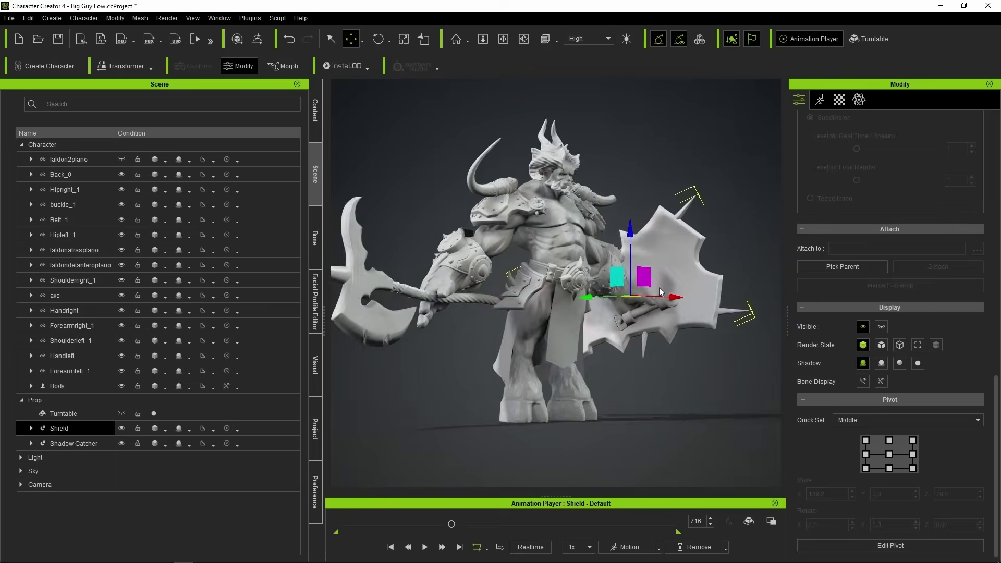
Select the demon's body, with the shield placed on its left arm.
{"action": "right_click_drag", "start_coordinate": [670, 300], "coordinate": [557, 346]}
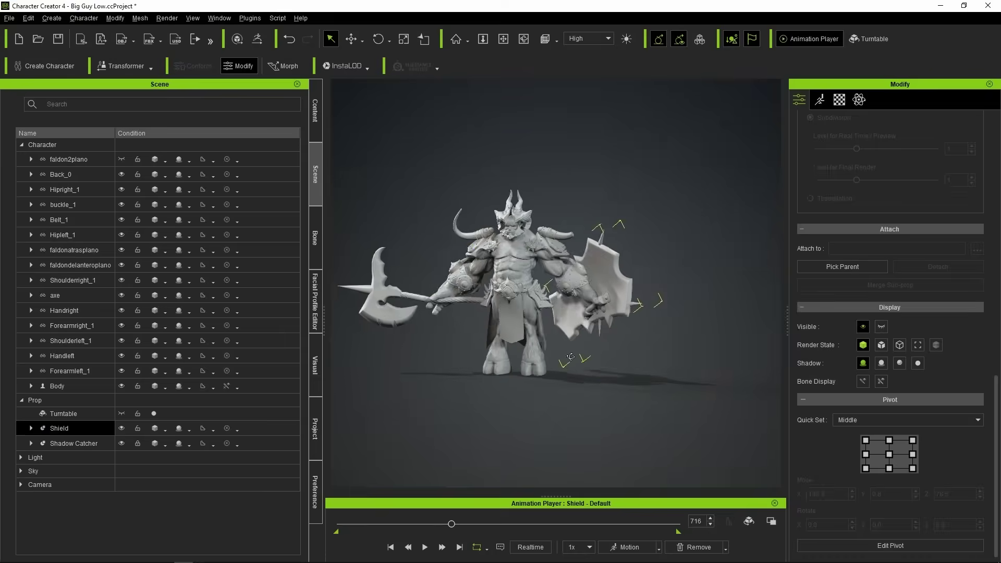
{"action": "left_click", "coordinate": [727, 547]}
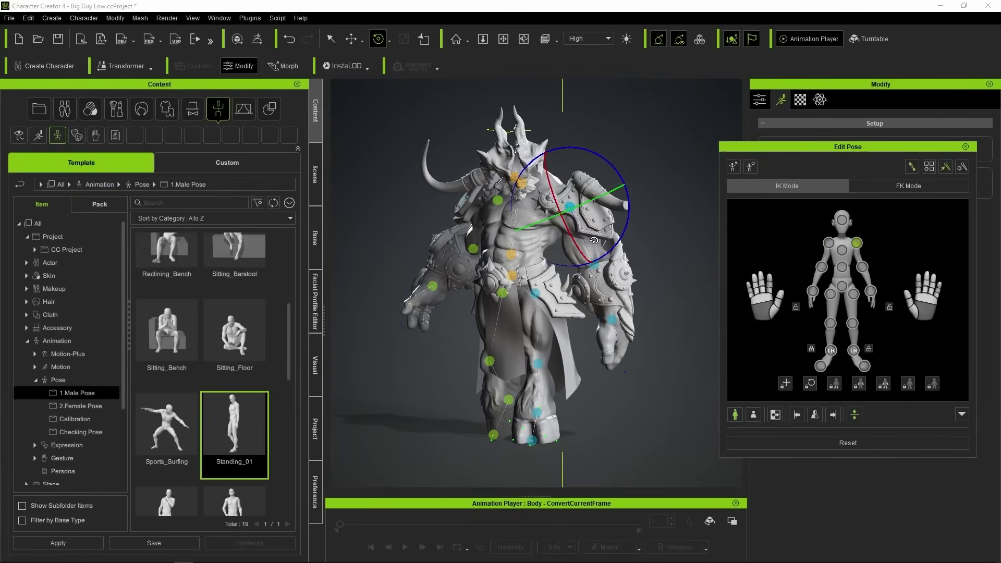
Show the scene list and scrub the Barbarian_Stump motion back to an earlier stride frame.
{"action": "left_click", "coordinate": [315, 174]}
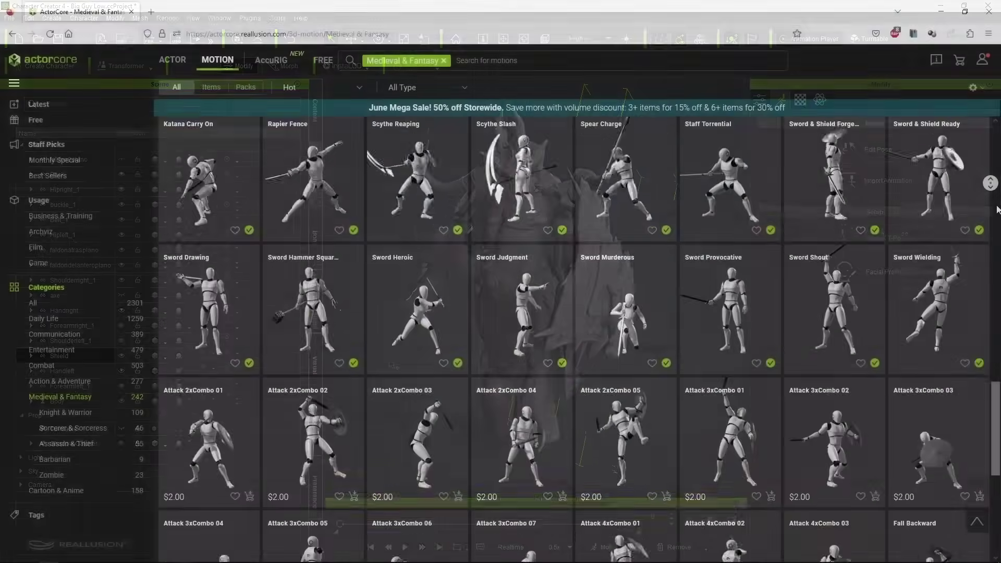
{"action": "scroll", "coordinate": [997, 209], "scroll_direction": "down", "scroll_amount": 3}
{"action": "scroll", "coordinate": [998, 209], "scroll_direction": "down", "scroll_amount": 2}
{"action": "scroll", "coordinate": [997, 209], "scroll_direction": "down", "scroll_amount": 1}
{"action": "scroll", "coordinate": [997, 208], "scroll_direction": "down", "scroll_amount": 2}
{"action": "scroll", "coordinate": [998, 209], "scroll_direction": "down", "scroll_amount": 2}
{"action": "scroll", "coordinate": [996, 209], "scroll_direction": "down", "scroll_amount": 1}
{"action": "scroll", "coordinate": [997, 208], "scroll_direction": "down", "scroll_amount": 1}
{"action": "scroll", "coordinate": [998, 209], "scroll_direction": "down", "scroll_amount": 2}
{"action": "scroll", "coordinate": [997, 209], "scroll_direction": "down", "scroll_amount": 1}
{"action": "scroll", "coordinate": [997, 208], "scroll_direction": "down", "scroll_amount": 2}
{"action": "scroll", "coordinate": [997, 209], "scroll_direction": "down", "scroll_amount": 1}
{"action": "scroll", "coordinate": [997, 209], "scroll_direction": "down", "scroll_amount": 1}
{"action": "scroll", "coordinate": [997, 209], "scroll_direction": "down", "scroll_amount": 1}
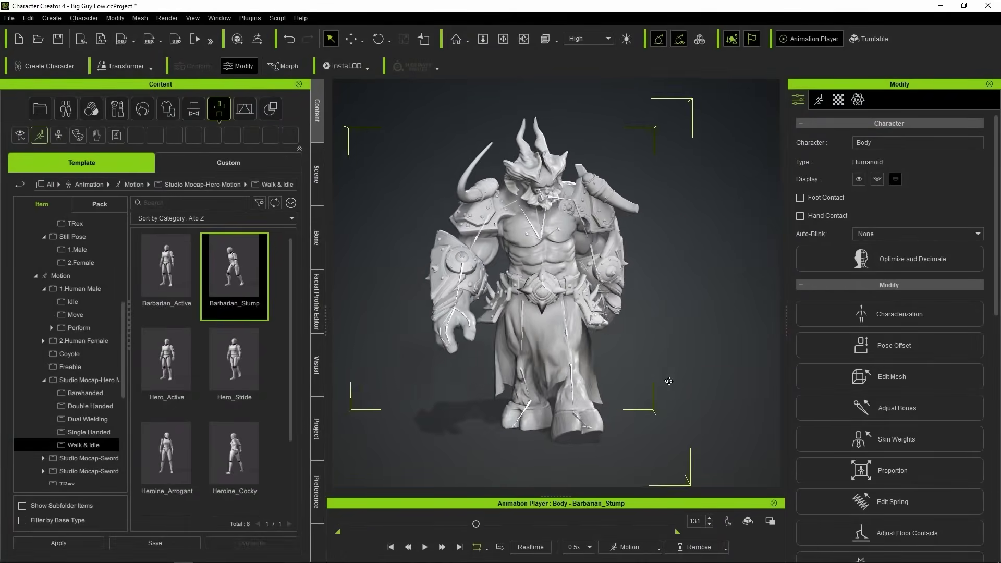
{"action": "left_click_drag", "start_coordinate": [475, 525], "coordinate": [400, 522]}
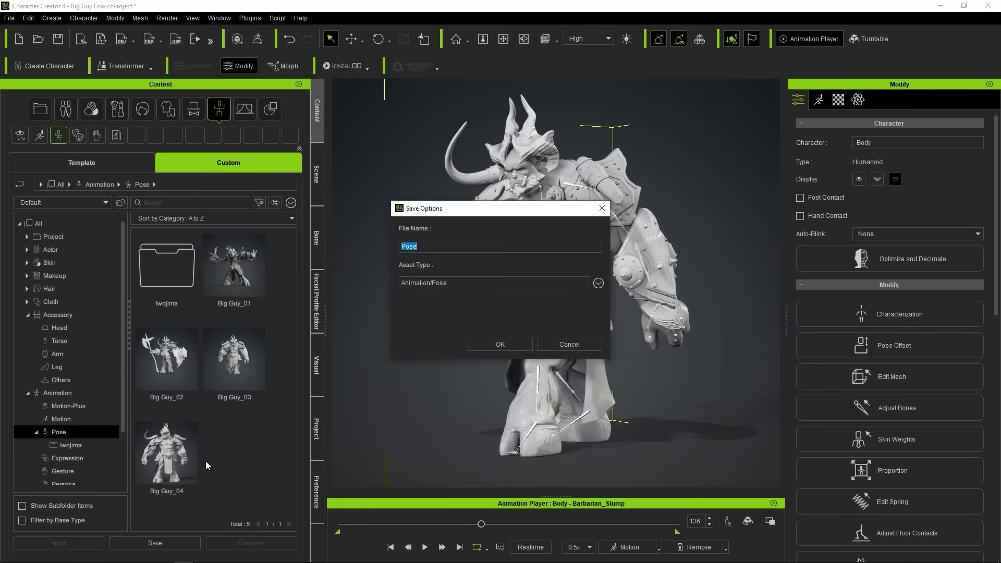
{"action": "type", "text": "05"}
Save the current stance as the custom pose Big Guy_05.
{"action": "key", "text": "Return"}
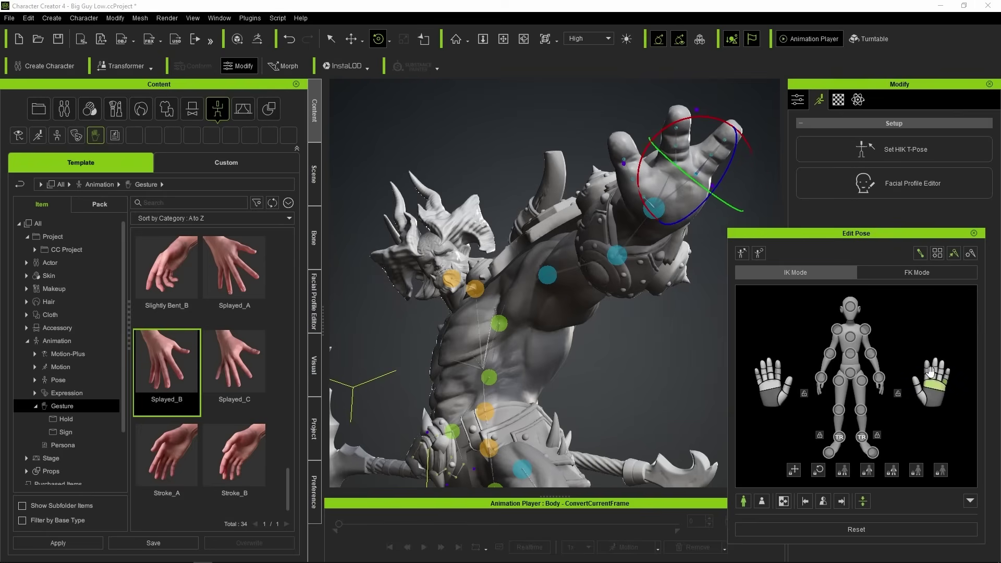
{"action": "scroll", "coordinate": [253, 377], "scroll_direction": "up", "scroll_amount": 5}
Apply the Reaching Out_B gesture so the hand closes around the shield grip.
{"action": "double_click", "coordinate": [164, 345]}
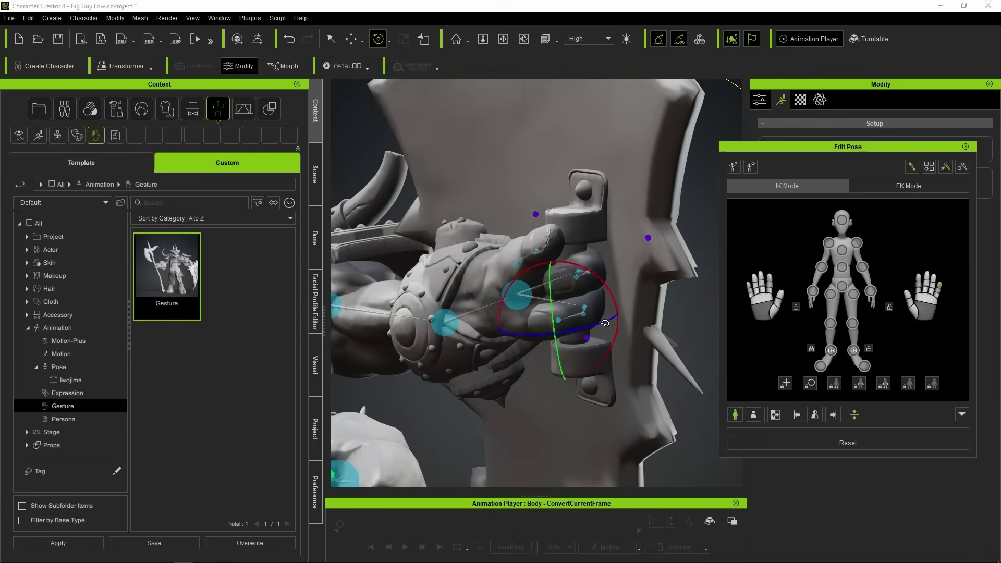
{"action": "right_click_drag", "start_coordinate": [597, 326], "coordinate": [597, 328]}
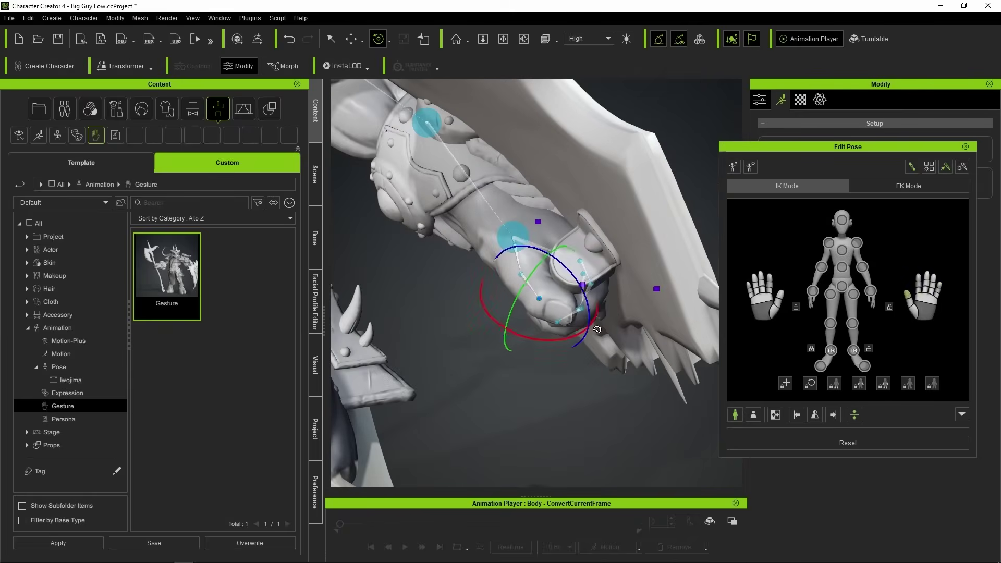
{"action": "scroll", "coordinate": [548, 293], "scroll_direction": "down", "scroll_amount": 5}
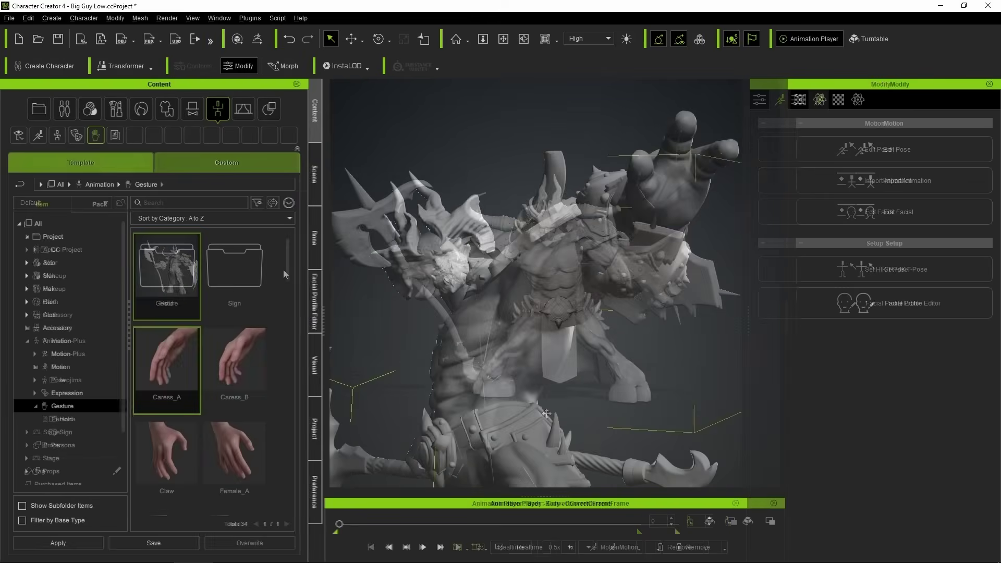
{"action": "left_click_drag", "start_coordinate": [284, 274], "coordinate": [273, 472]}
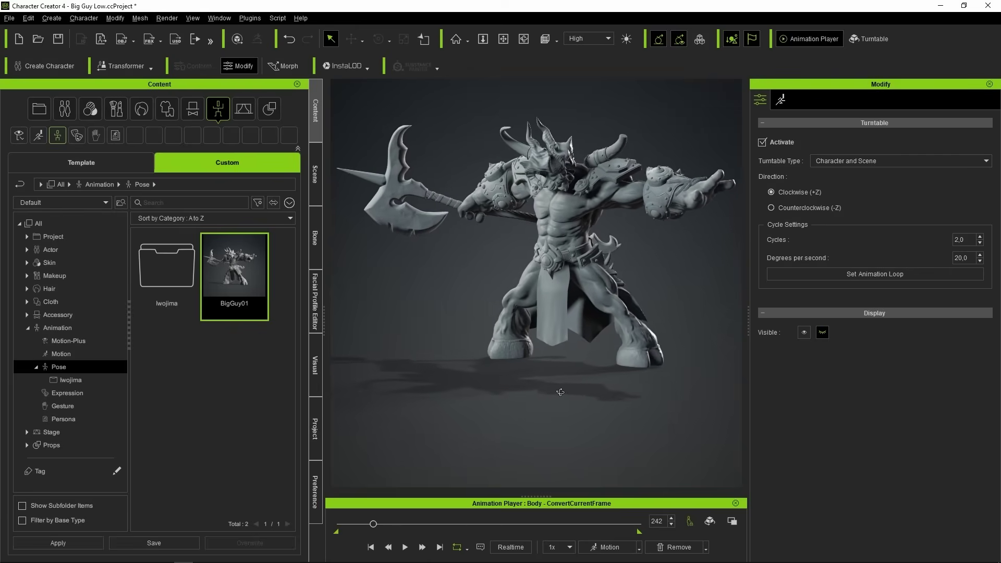
Select the Character with all attached gear and send its current pose to ZBrush Pose Tools.
{"action": "left_click", "coordinate": [315, 172]}
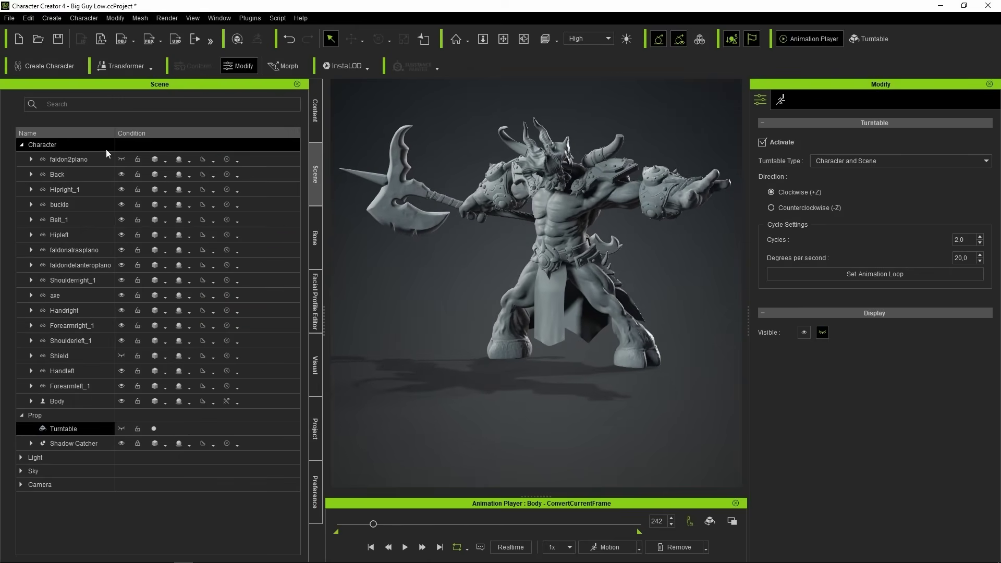
{"action": "left_click", "coordinate": [61, 145]}
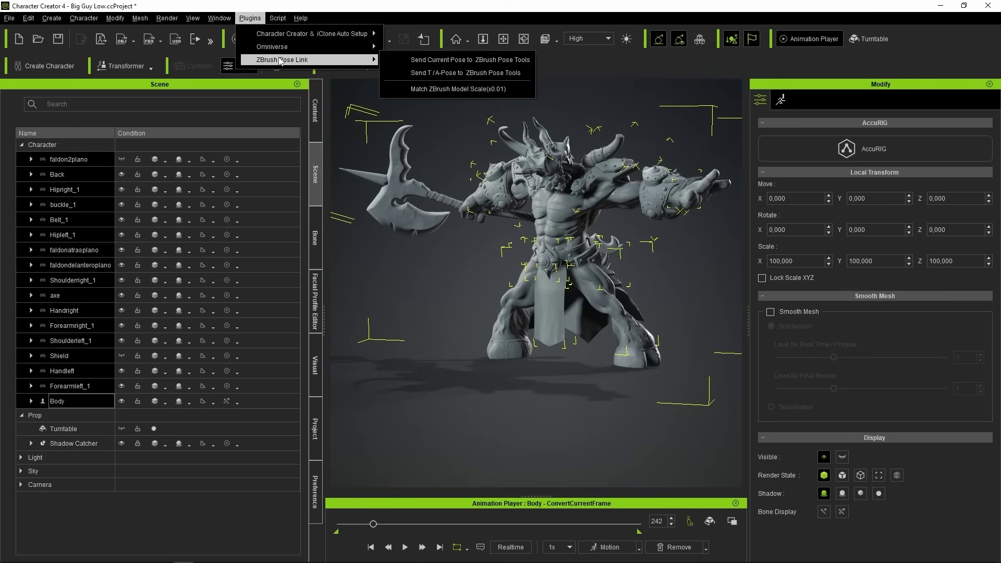
{"action": "left_click", "coordinate": [465, 60]}
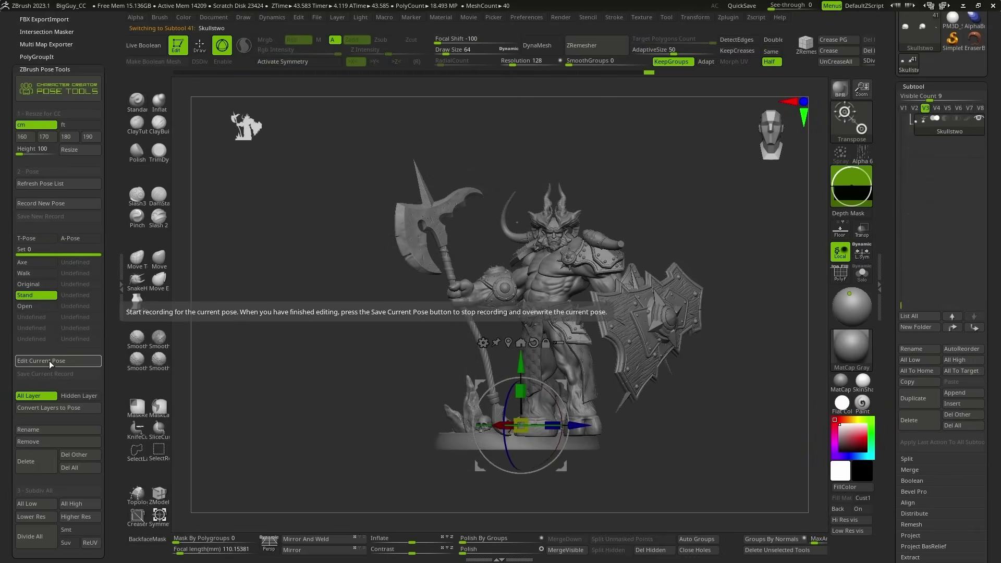
Start Edit Current Pose, then inspect the demon from three-quarter, back and front views.
{"action": "left_click", "coordinate": [49, 361]}
{"action": "left_click_drag", "start_coordinate": [630, 232], "coordinate": [629, 382]}
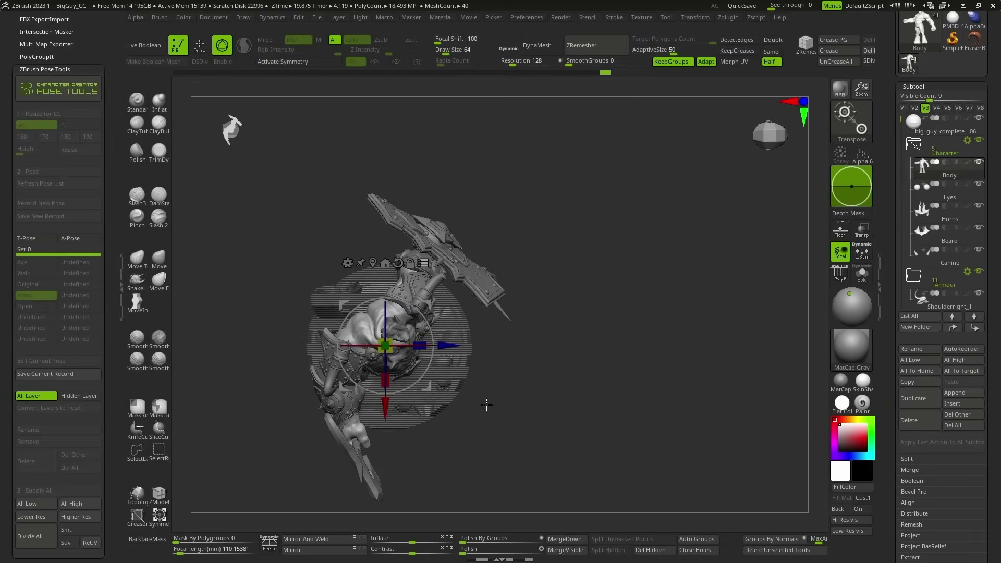
{"action": "key", "text": "q"}
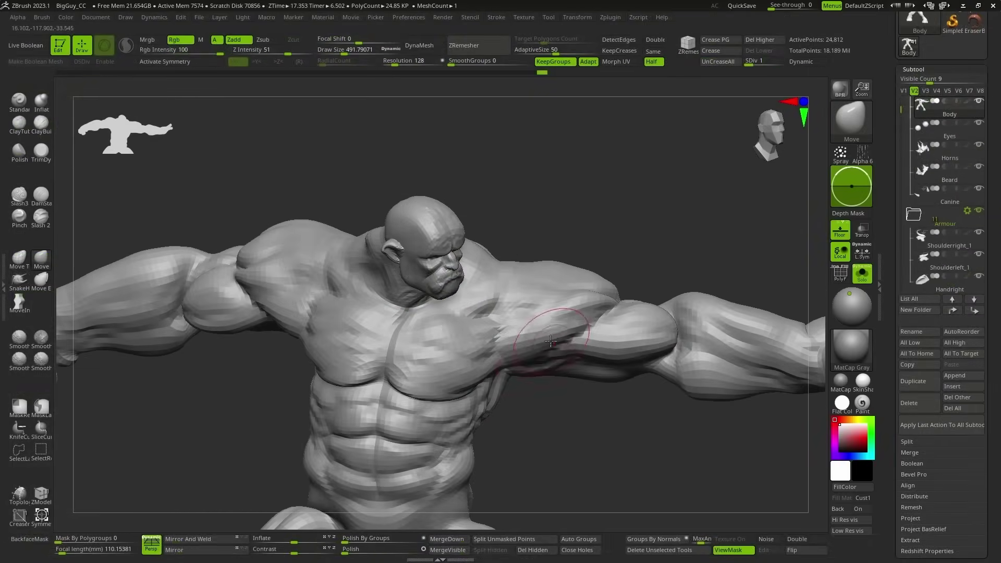
{"action": "left_click_drag", "start_coordinate": [556, 299], "coordinate": [464, 232]}
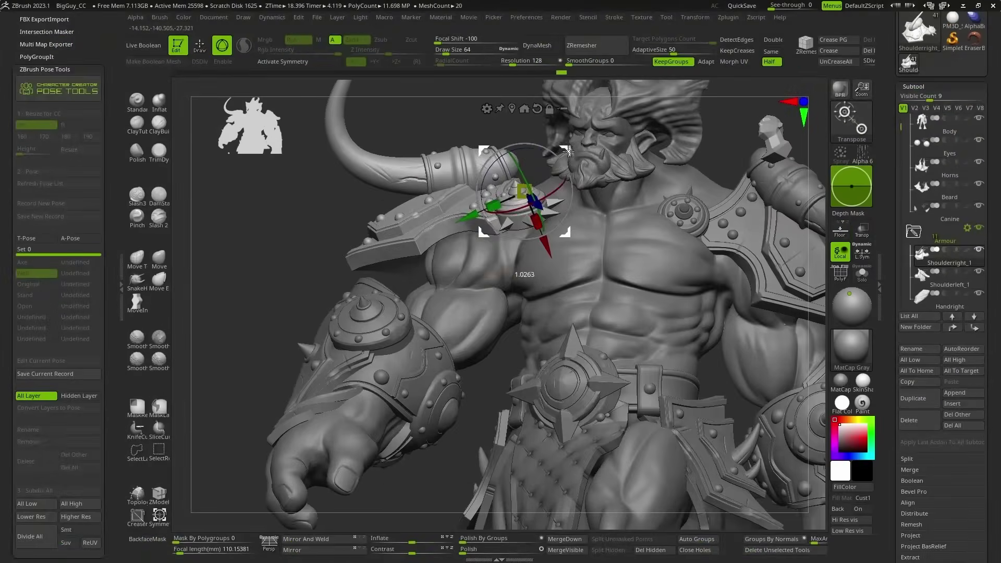
{"action": "left_click_drag", "start_coordinate": [567, 151], "coordinate": [514, 352]}
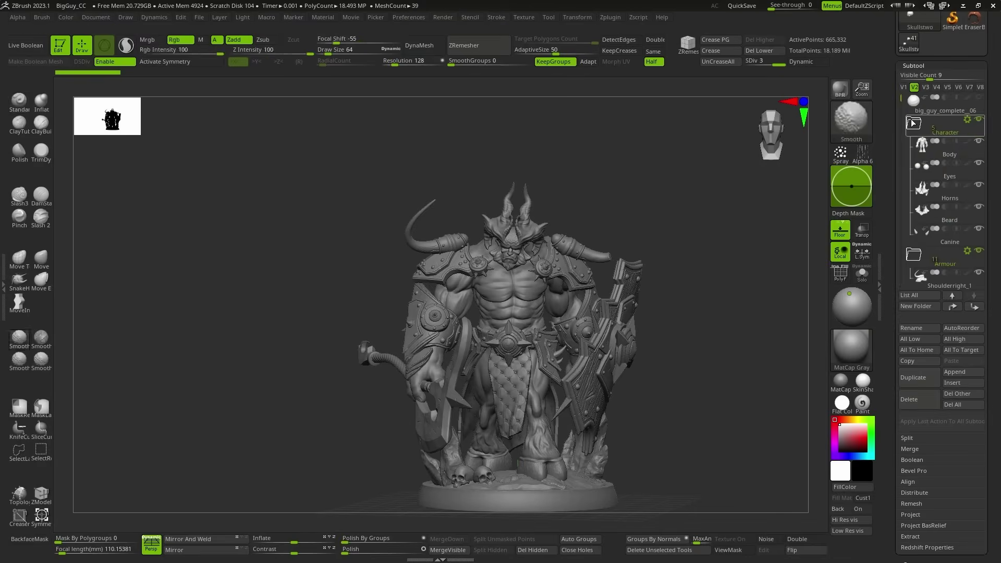
{"action": "scroll", "coordinate": [984, 200], "scroll_direction": "down", "scroll_amount": 5}
Dock the Zplugin menu, activate the CCPose_Walk layer, and refresh the Pose Tools list.
{"action": "left_click", "coordinate": [609, 16]}
{"action": "left_click_drag", "start_coordinate": [602, 23], "coordinate": [104, 189]}
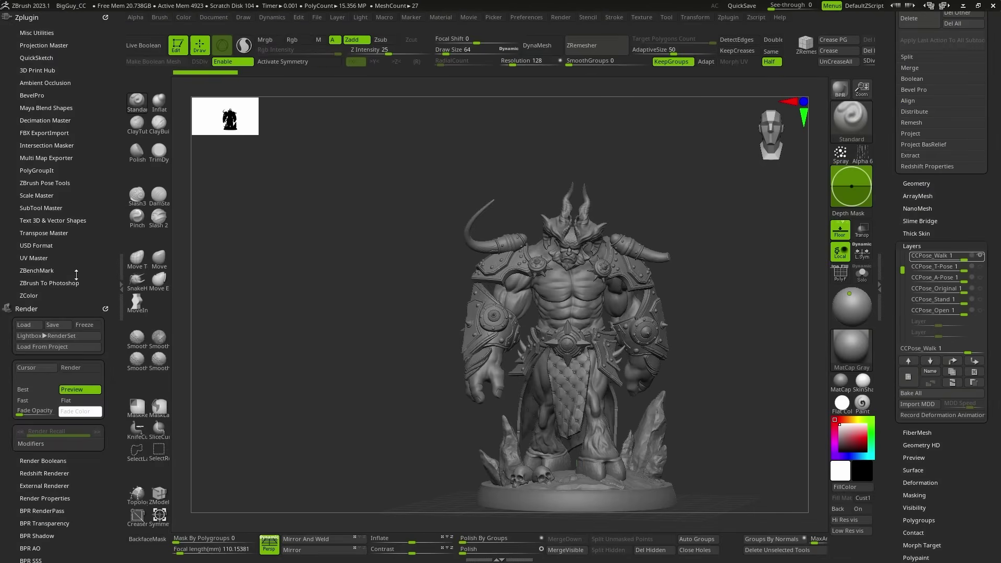
{"action": "left_click", "coordinate": [46, 64]}
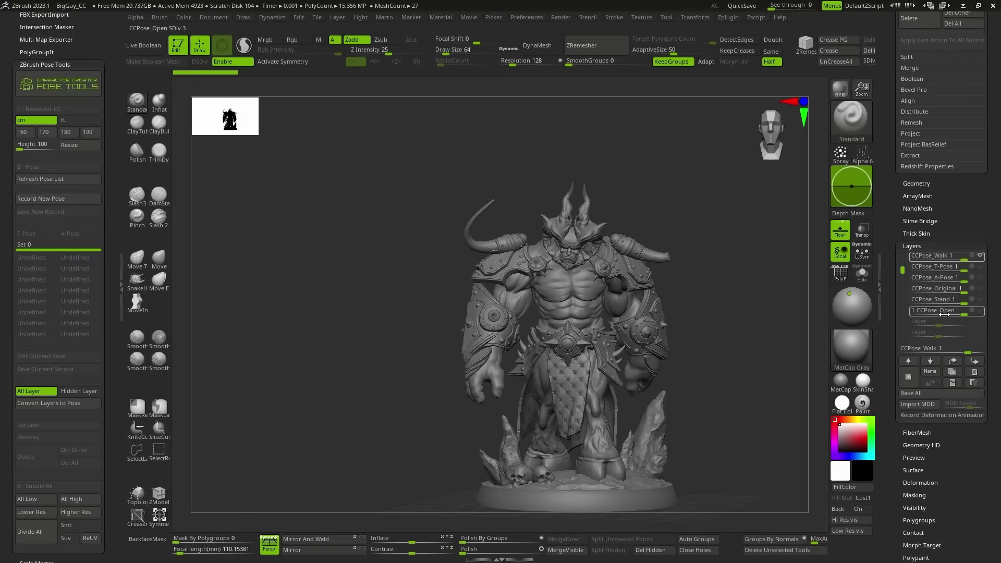
{"action": "left_click", "coordinate": [936, 256]}
{"action": "left_click", "coordinate": [43, 179]}
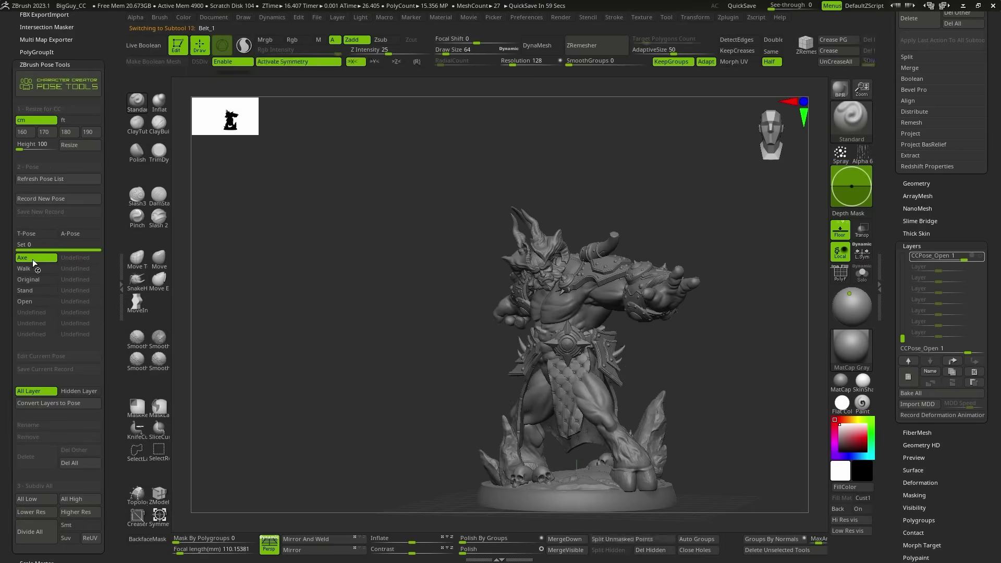
Switch the demon through the Axe and Open poses, ending on Stand.
{"action": "left_click", "coordinate": [32, 259]}
{"action": "left_click", "coordinate": [36, 301]}
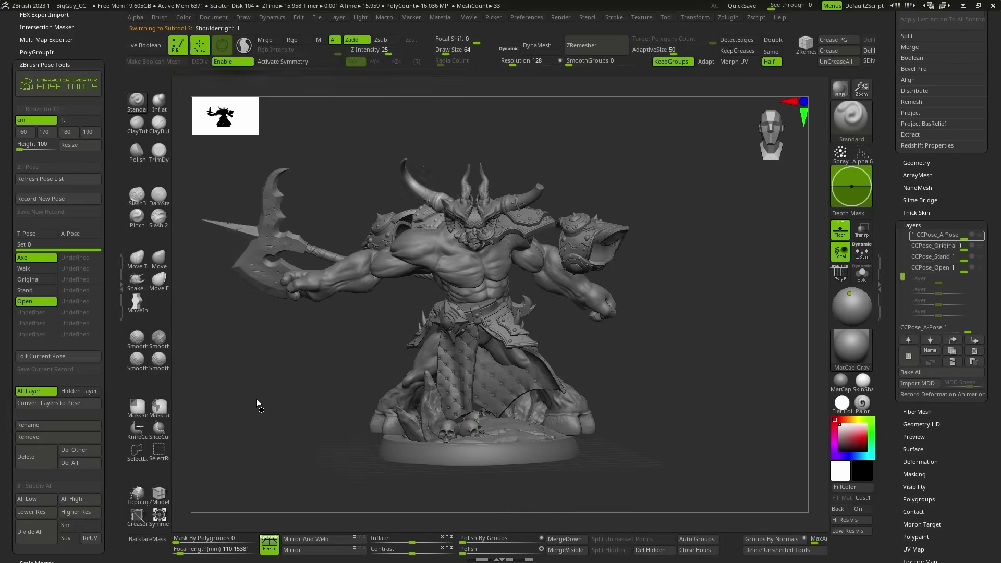
{"action": "left_click_drag", "start_coordinate": [995, 368], "coordinate": [991, 256]}
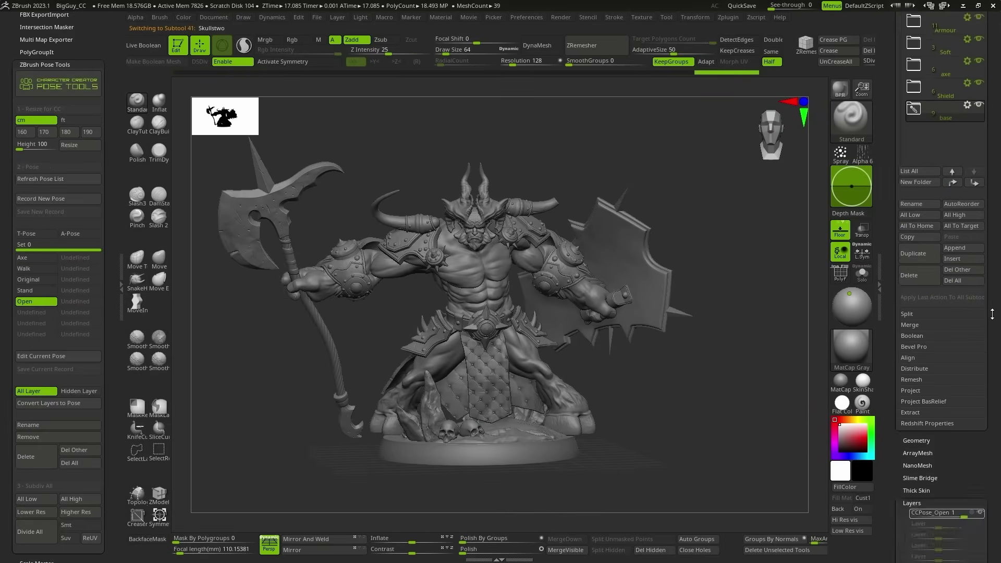
{"action": "left_click", "coordinate": [36, 292]}
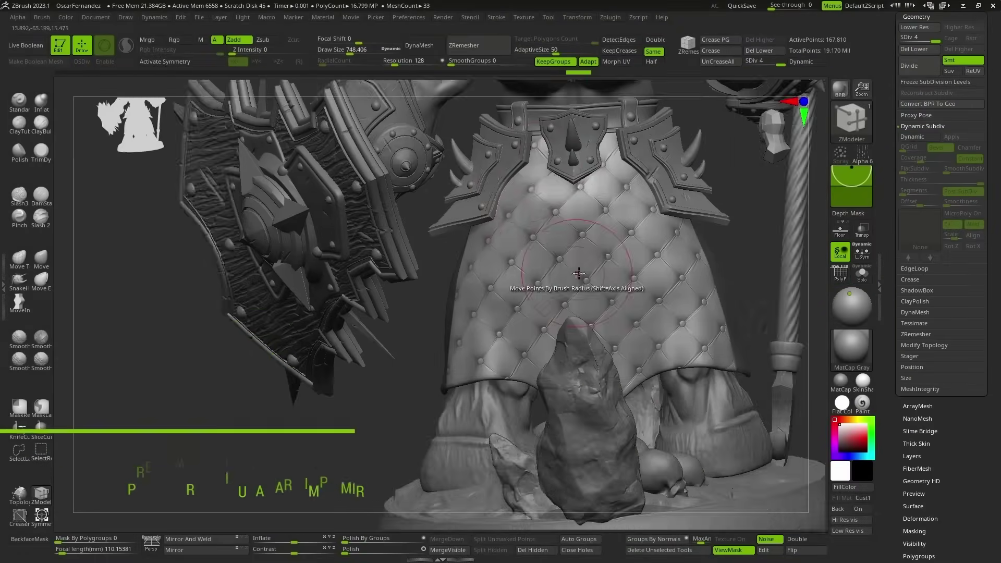
Open the Layers, Surface and Deformation panels and set the brush stroke to FreeHand.
{"action": "left_click", "coordinate": [911, 79]}
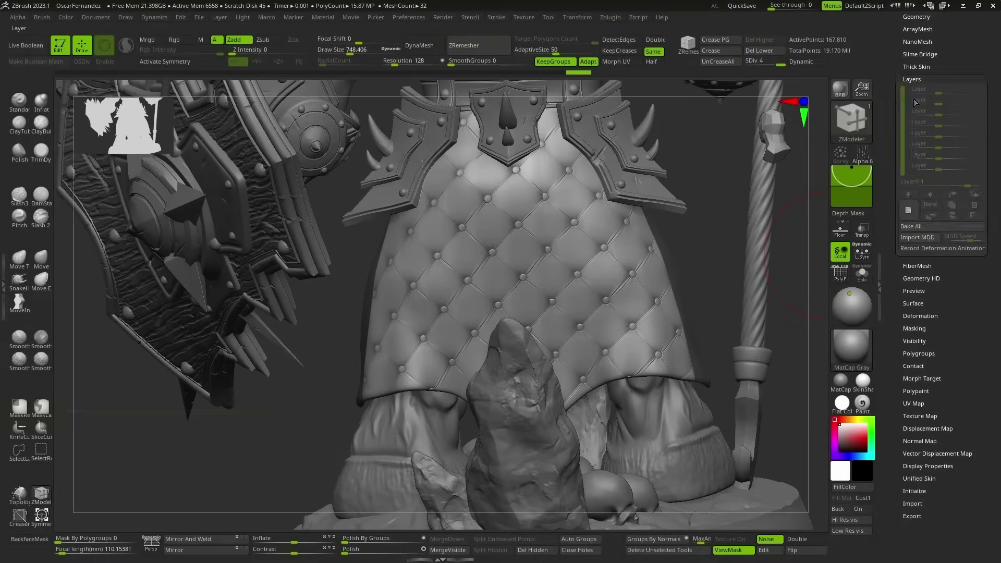
{"action": "left_click", "coordinate": [912, 302]}
{"action": "mouse_move", "coordinate": [708, 224]}
{"action": "left_mouse_down"}
{"action": "mouse_move", "coordinate": [387, 295]}
{"action": "mouse_move", "coordinate": [698, 199]}
{"action": "left_mouse_up"}
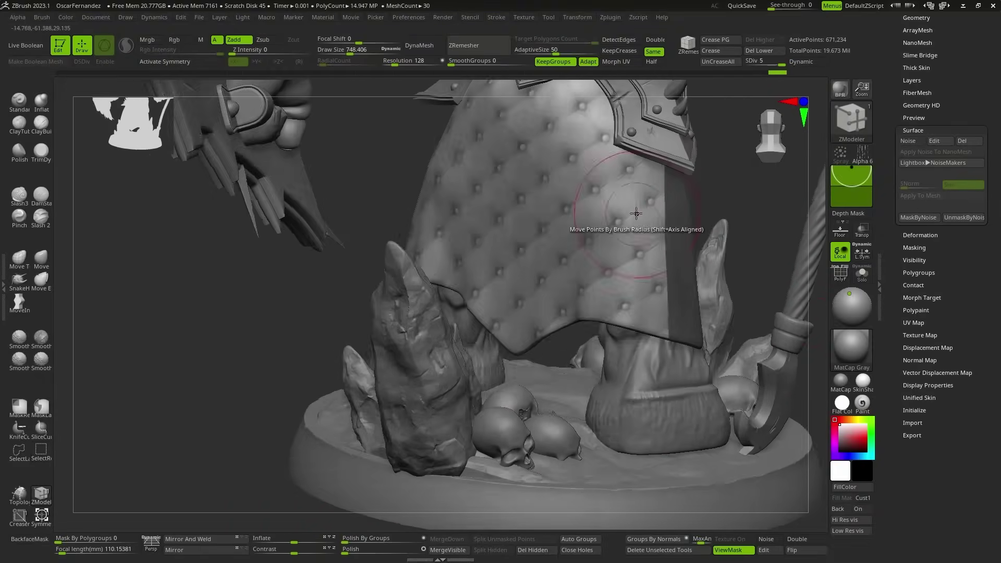
{"action": "left_click", "coordinate": [919, 235]}
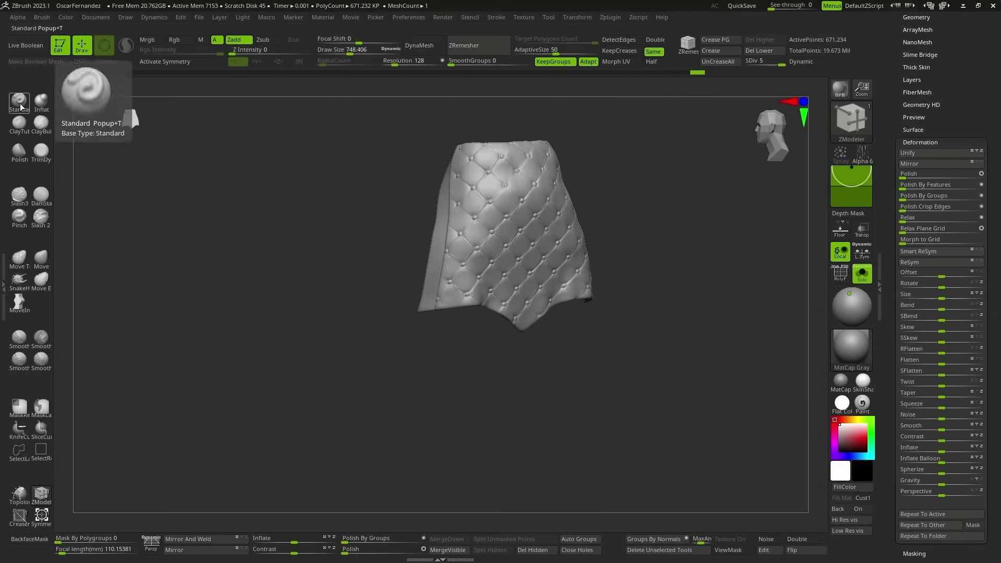
{"action": "left_click", "coordinate": [617, 179]}
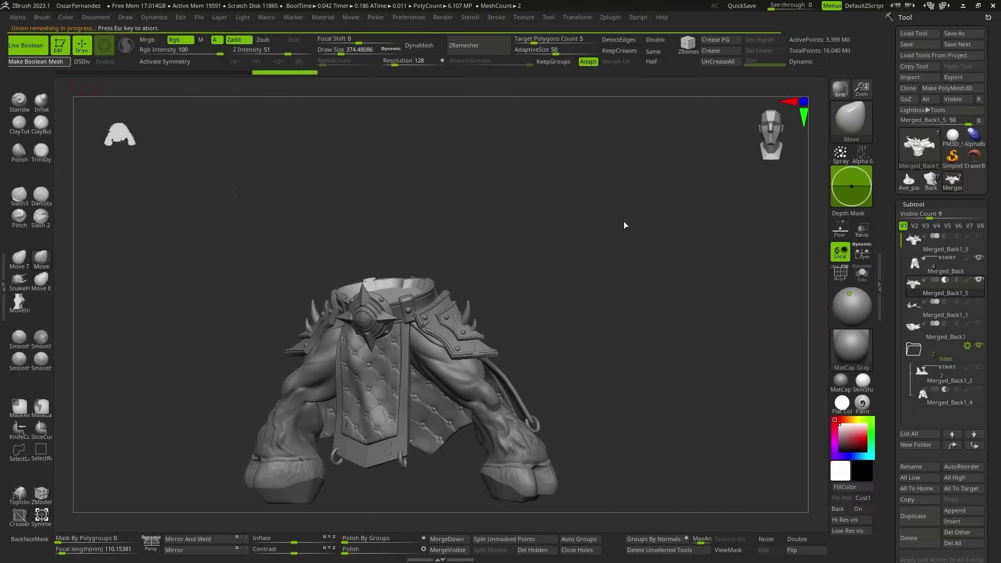
Merge the leg pieces, rename the part 'legs', and scale the figure to 100 mm height.
{"action": "key", "text": "shift+f"}
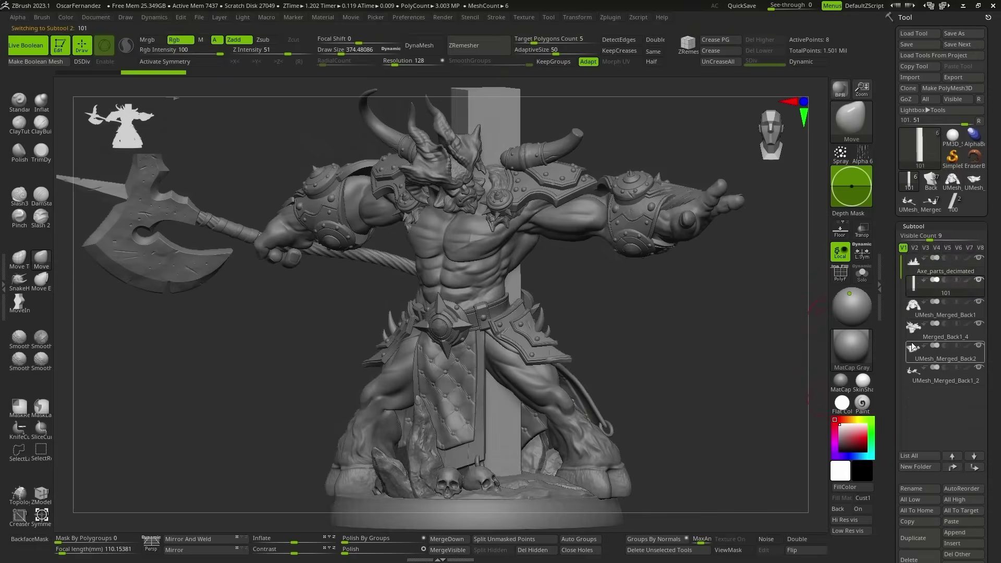
{"action": "left_click", "coordinate": [914, 489]}
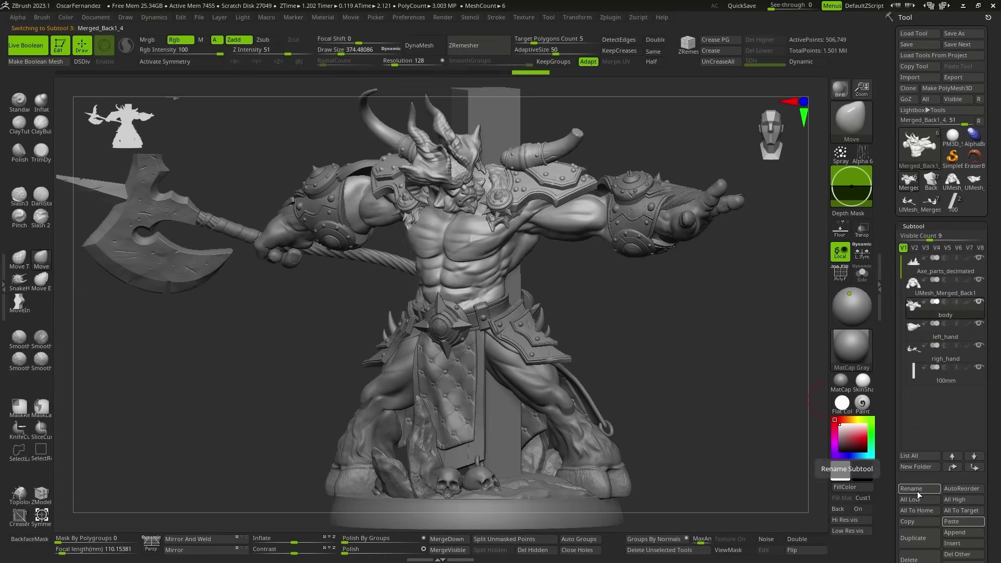
{"action": "type", "text": "legs"}
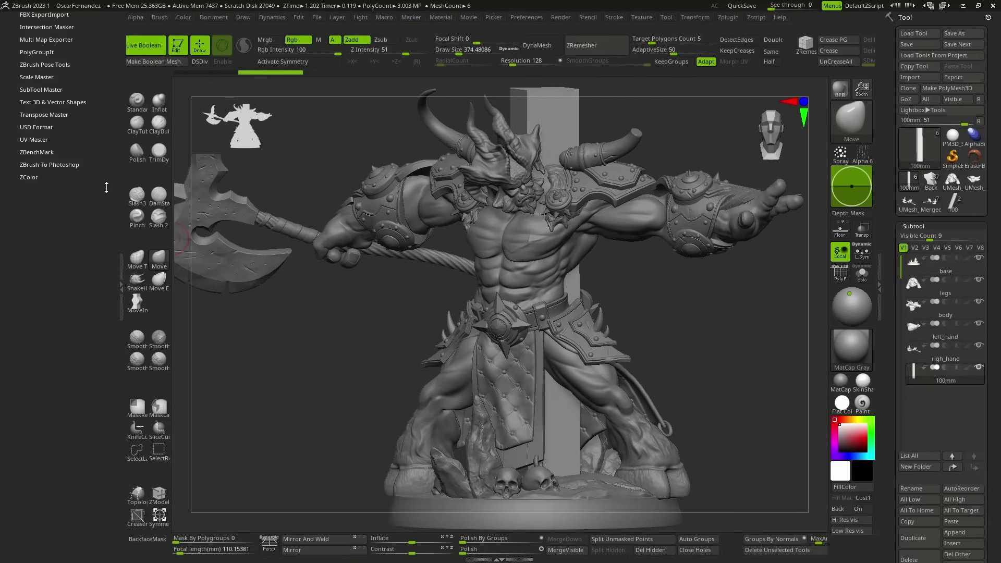
{"action": "type", "text": "100"}
{"action": "key", "text": "Return"}
{"action": "left_click", "coordinate": [35, 235]}
{"action": "mouse_move", "coordinate": [939, 368]}
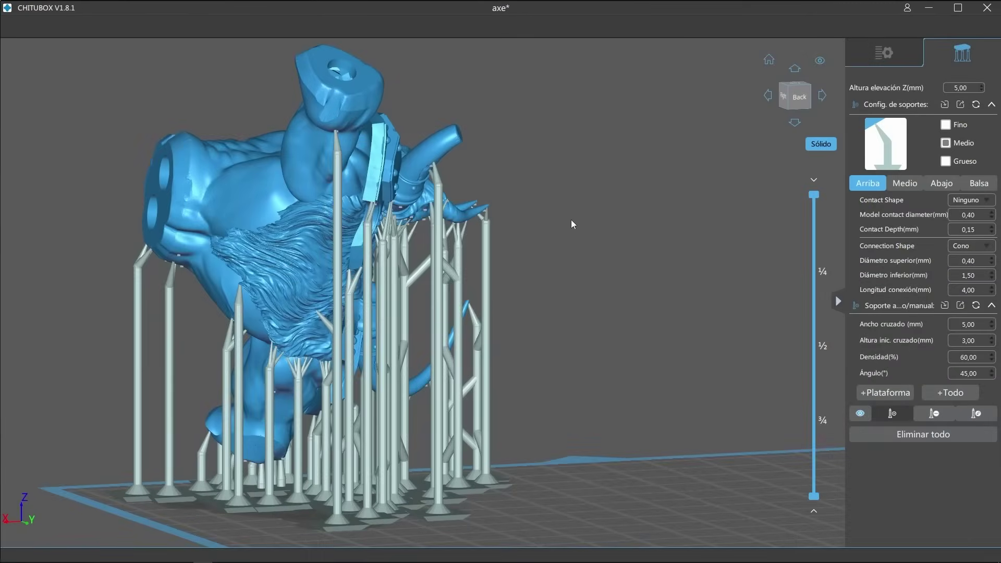
Check the supported body piece, then auto-generate supports for the axe-holding right hand.
{"action": "left_click_drag", "start_coordinate": [571, 219], "coordinate": [396, 293]}
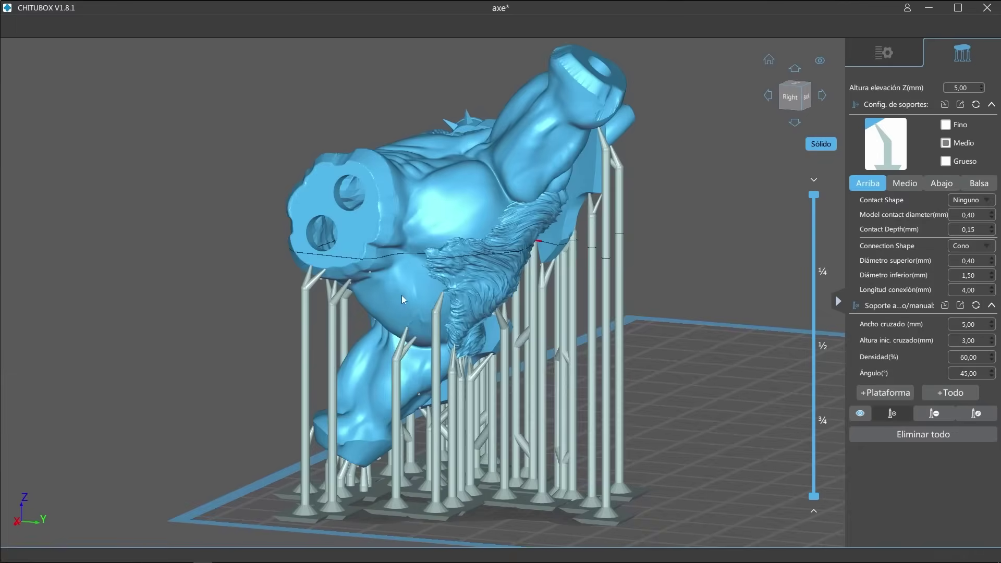
{"action": "scroll", "coordinate": [395, 293], "scroll_direction": "up", "scroll_amount": 2}
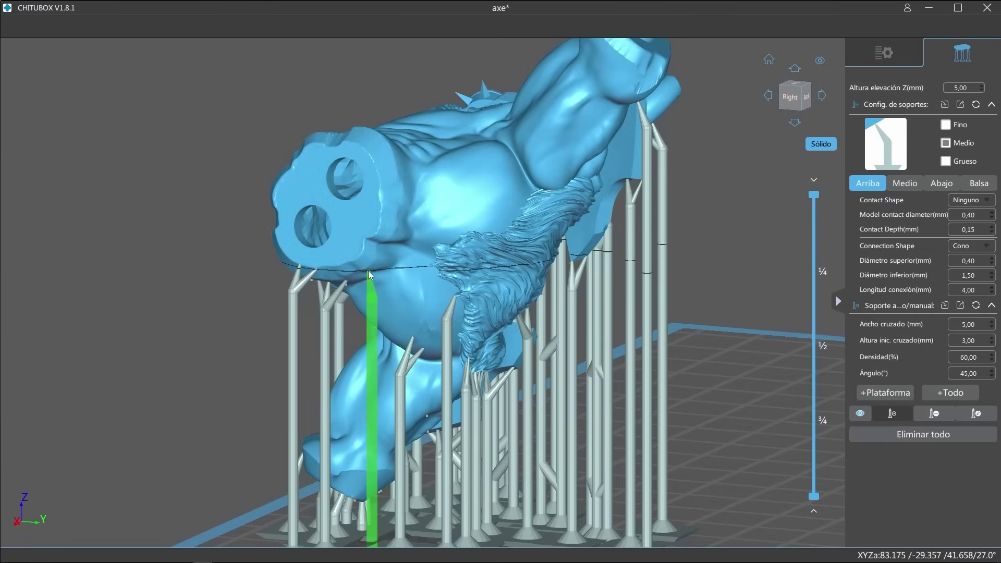
{"action": "left_click_drag", "start_coordinate": [370, 274], "coordinate": [413, 185]}
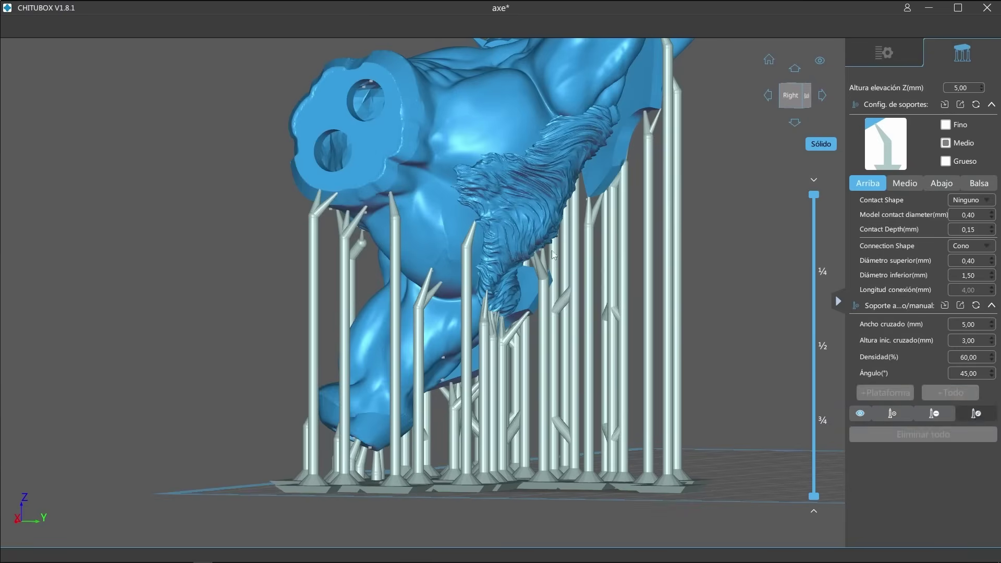
{"action": "left_click_drag", "start_coordinate": [385, 212], "coordinate": [463, 222]}
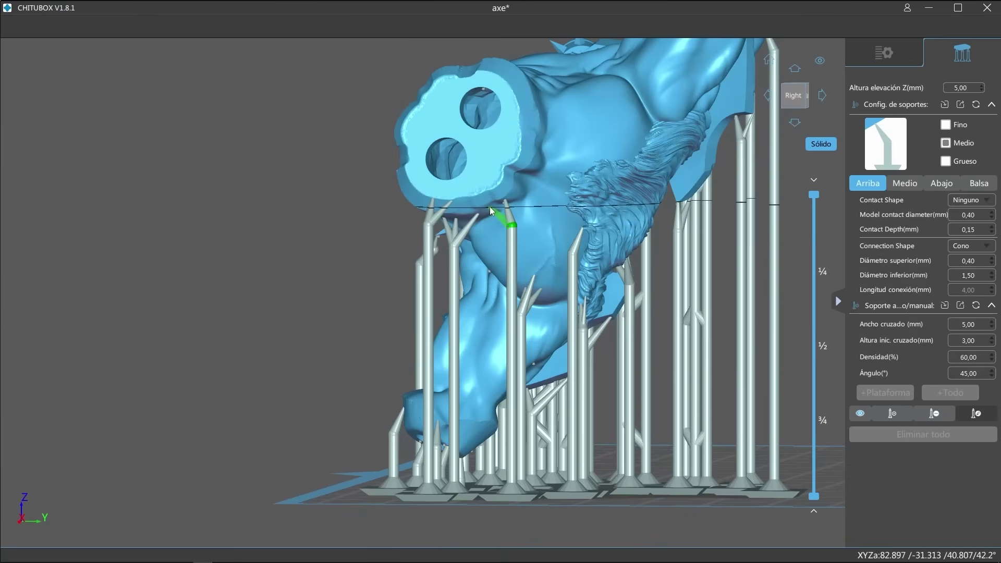
{"action": "scroll", "coordinate": [389, 226], "scroll_direction": "down", "scroll_amount": 3}
{"action": "left_click_drag", "start_coordinate": [346, 238], "coordinate": [546, 181]}
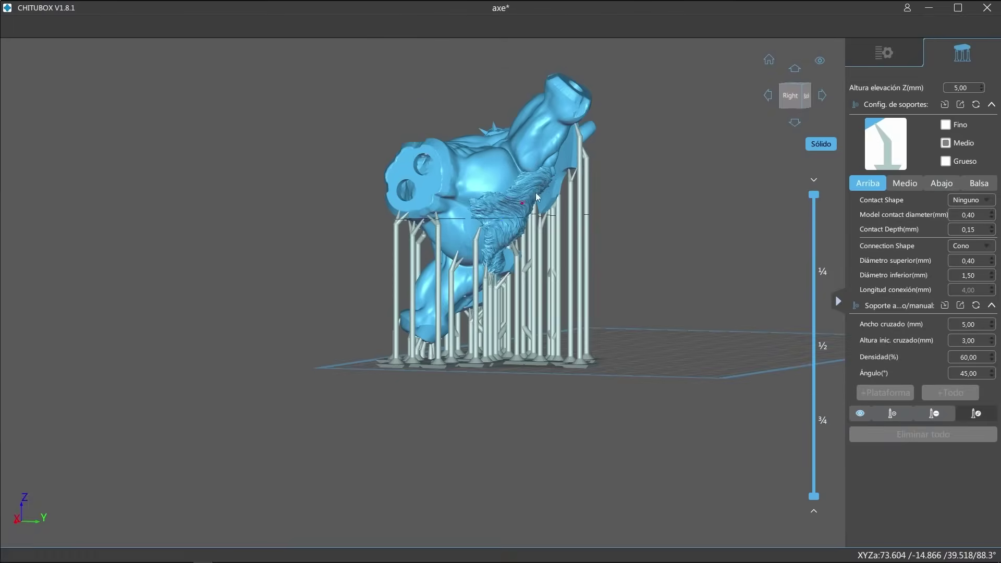
{"action": "scroll", "coordinate": [550, 163], "scroll_direction": "up", "scroll_amount": 5}
{"action": "left_click", "coordinate": [945, 124]}
{"action": "scroll", "coordinate": [620, 215], "scroll_direction": "down", "scroll_amount": 5}
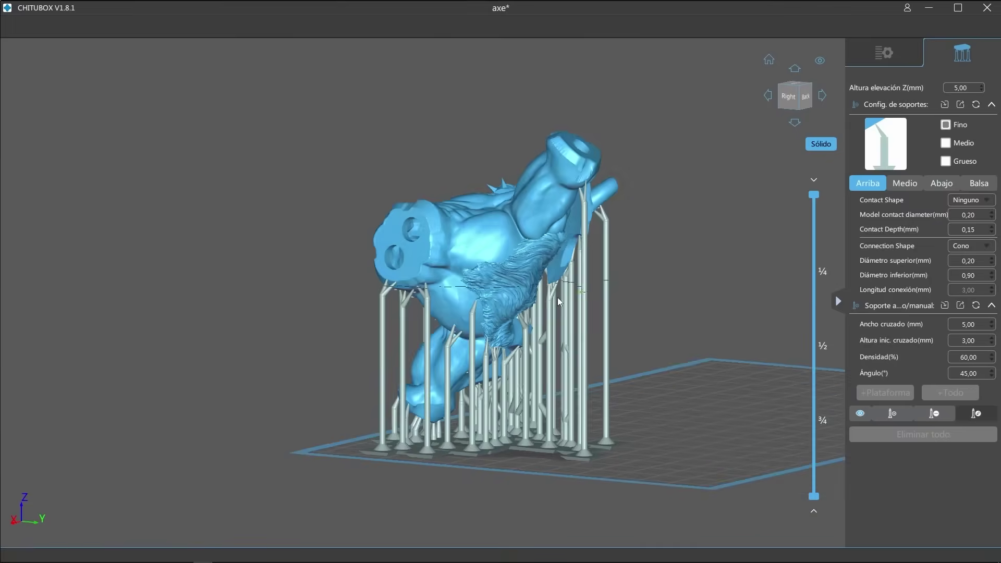
{"action": "left_click_drag", "start_coordinate": [543, 305], "coordinate": [575, 305]}
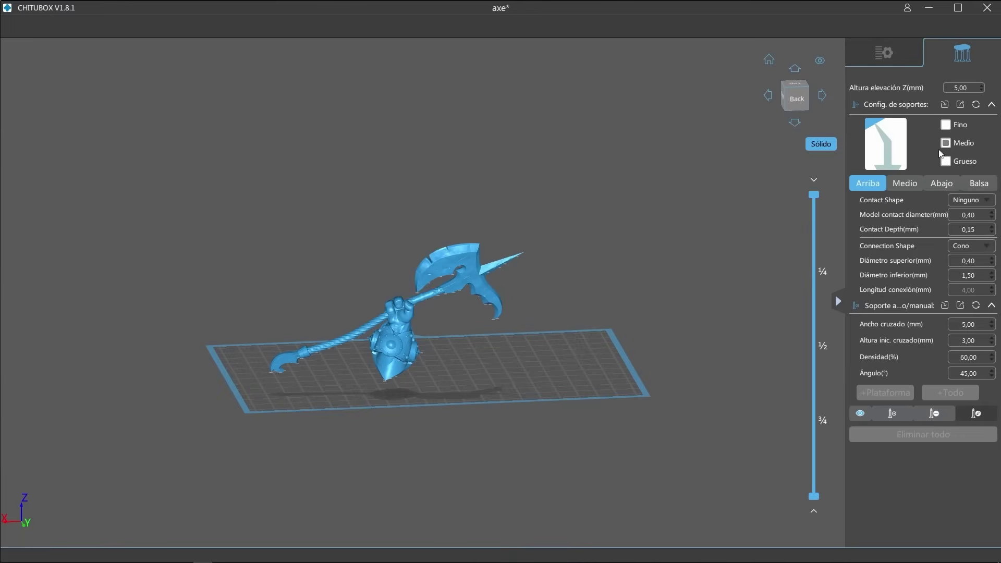
{"action": "scroll", "coordinate": [443, 342], "scroll_direction": "up", "scroll_amount": 3}
{"action": "scroll", "coordinate": [443, 341], "scroll_direction": "up", "scroll_amount": 2}
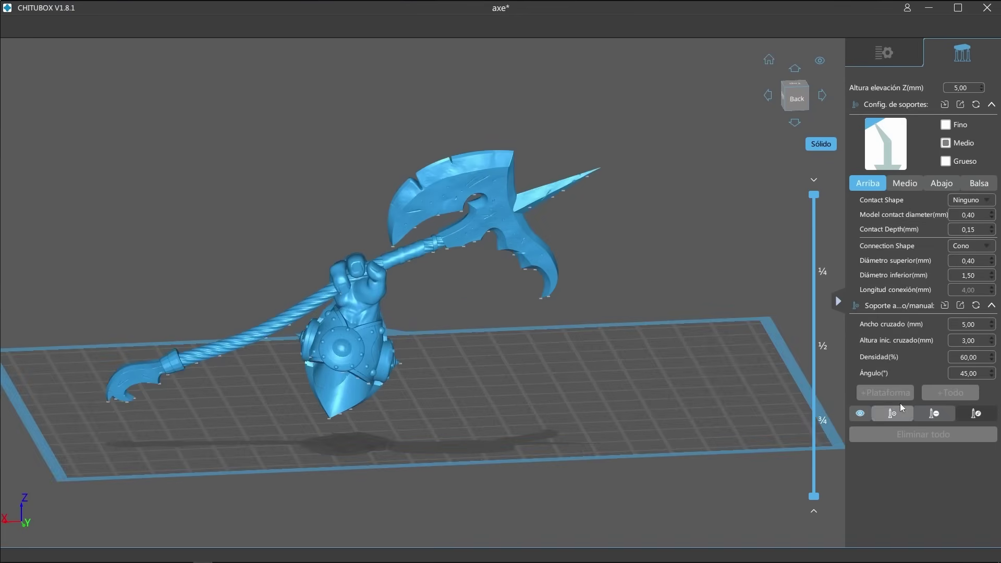
{"action": "left_click", "coordinate": [951, 393]}
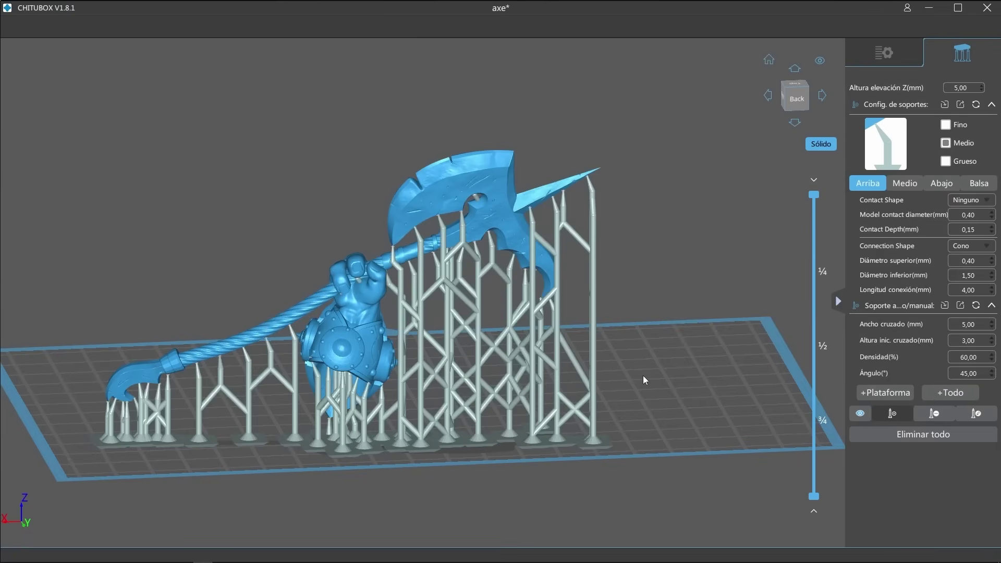
{"action": "scroll", "coordinate": [645, 346], "scroll_direction": "down", "scroll_amount": 2}
{"action": "scroll", "coordinate": [630, 341], "scroll_direction": "down", "scroll_amount": 2}
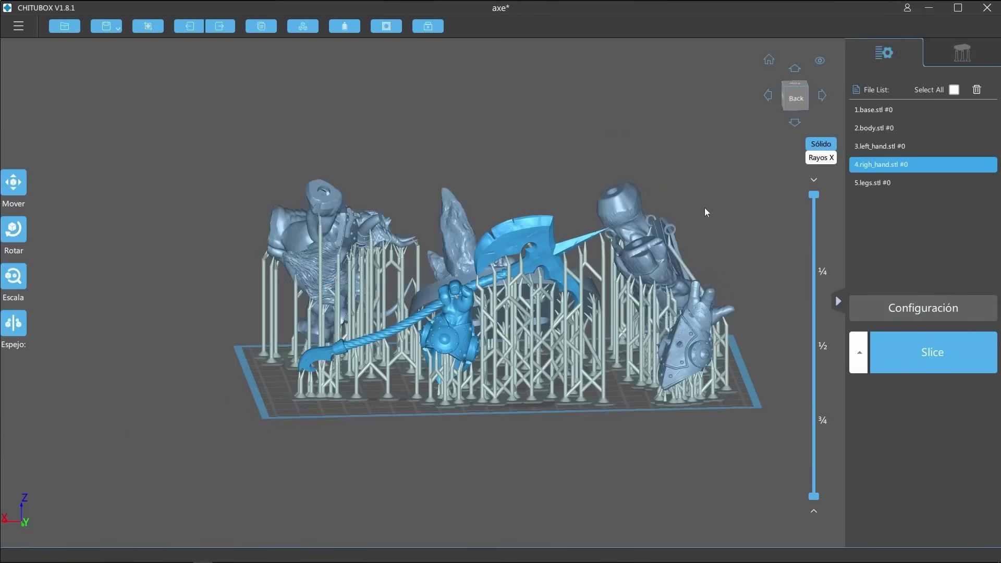